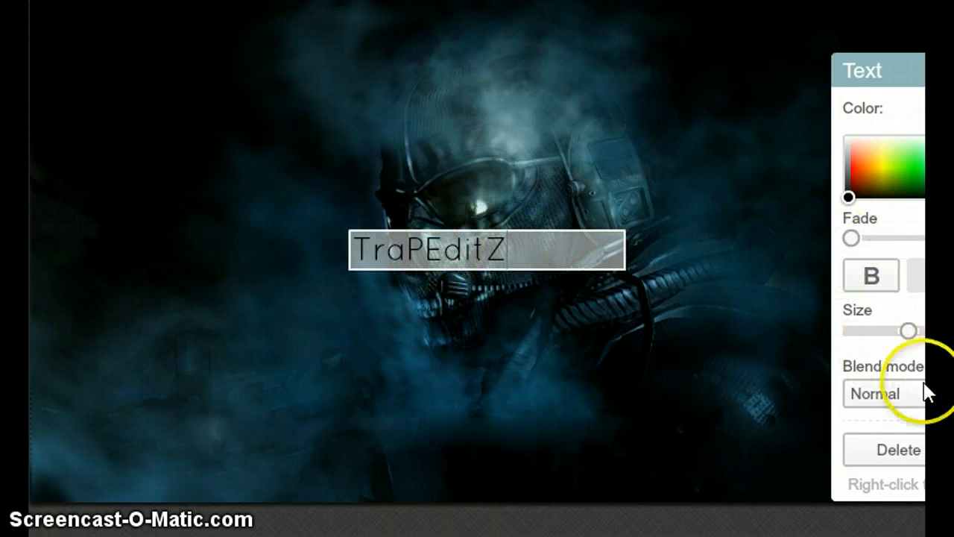
- Centre-align the "TraPEditZ" text within its box and try to enlarge its font size
{"action": "left_click_drag", "start_coordinate": [895, 69], "coordinate": [779, 64]}
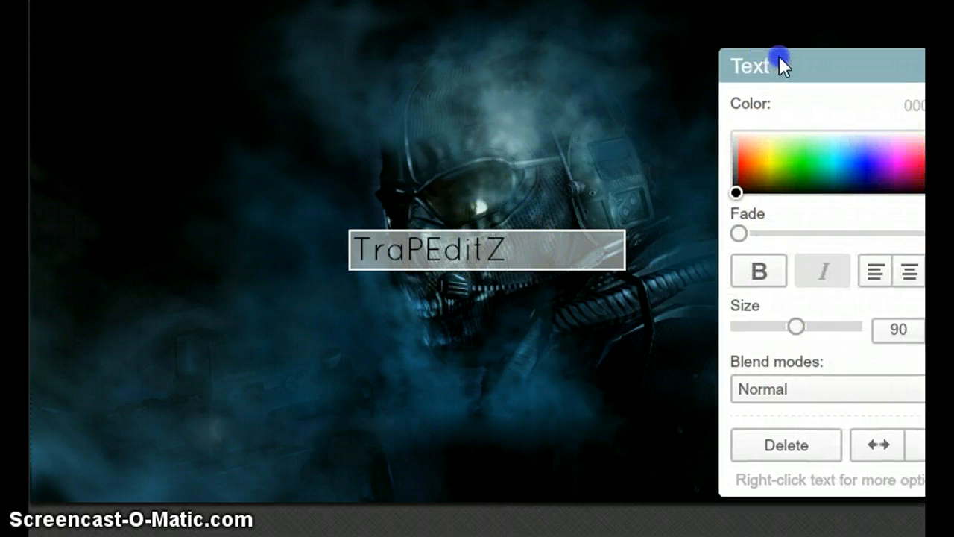
{"action": "left_click", "coordinate": [906, 268]}
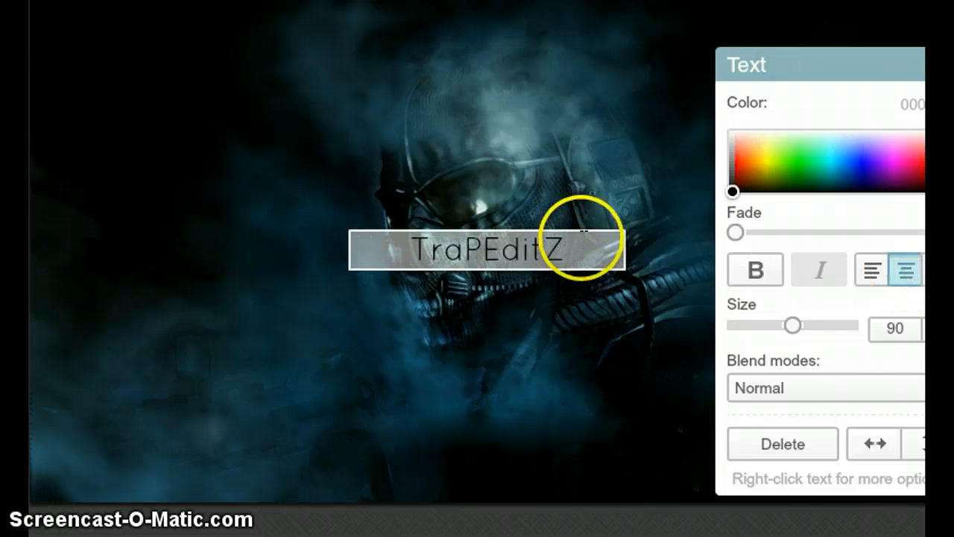
{"action": "left_click", "coordinate": [899, 330]}
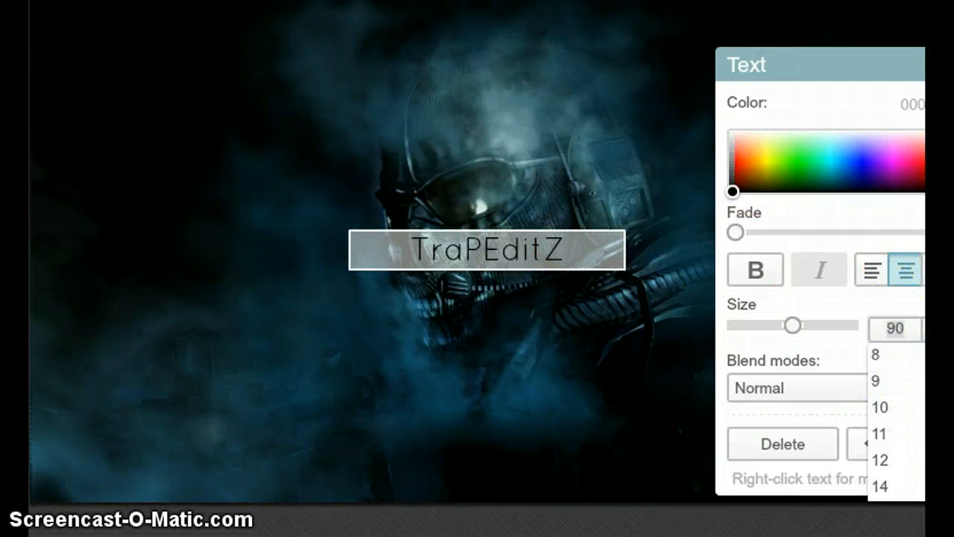
{"action": "scroll", "coordinate": [910, 463], "scroll_direction": "down", "scroll_amount": 3}
{"action": "left_click", "coordinate": [902, 486]}
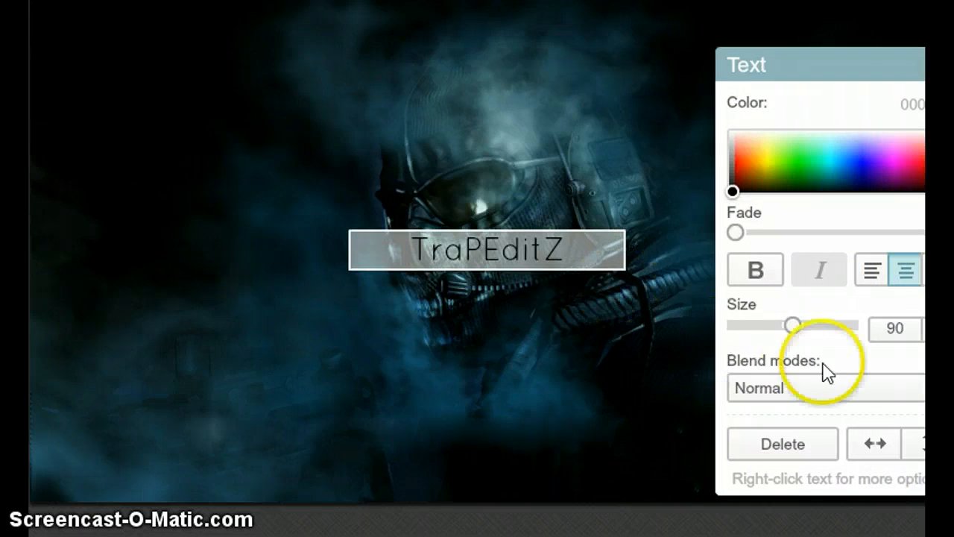
- Set the whole "TraPEditZ" text to size 288 and colour it white
{"action": "left_click_drag", "start_coordinate": [565, 249], "coordinate": [408, 250]}
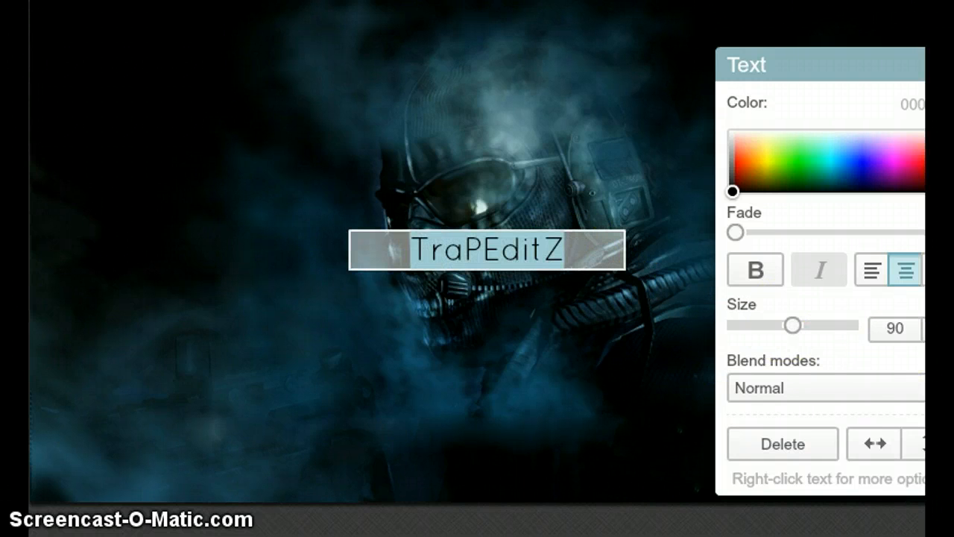
{"action": "left_click", "coordinate": [899, 329]}
{"action": "scroll", "coordinate": [895, 418], "scroll_direction": "down", "scroll_amount": 3}
{"action": "left_click", "coordinate": [887, 486]}
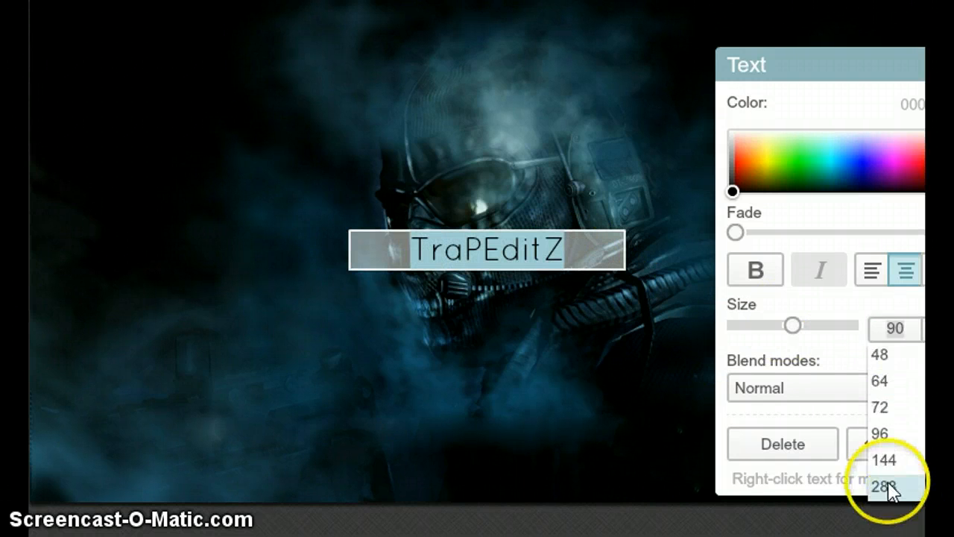
{"action": "left_click_drag", "start_coordinate": [733, 188], "coordinate": [716, 118]}
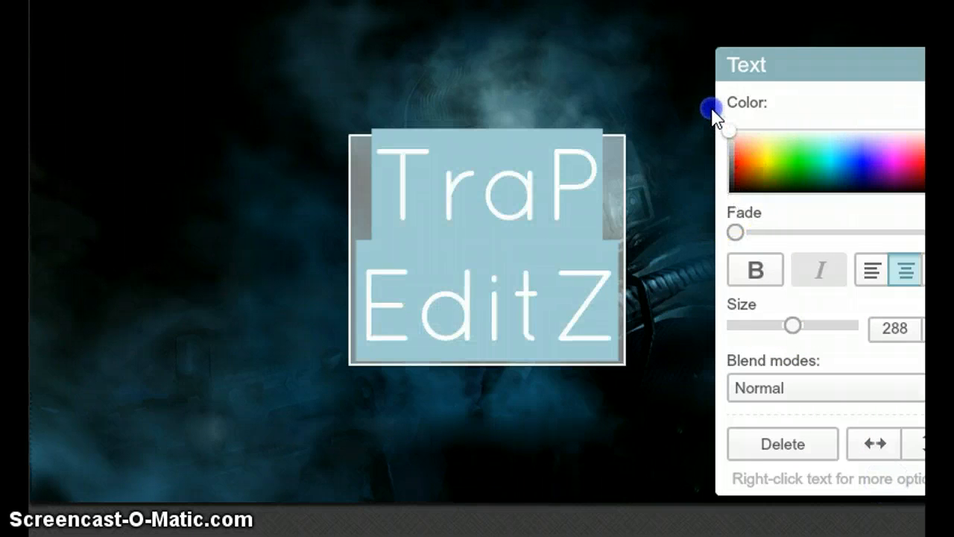
- Reduce the "TraPEditZ" text to size 144 and fine-tune it up to 228
{"action": "left_click", "coordinate": [899, 329]}
{"action": "left_click", "coordinate": [917, 458]}
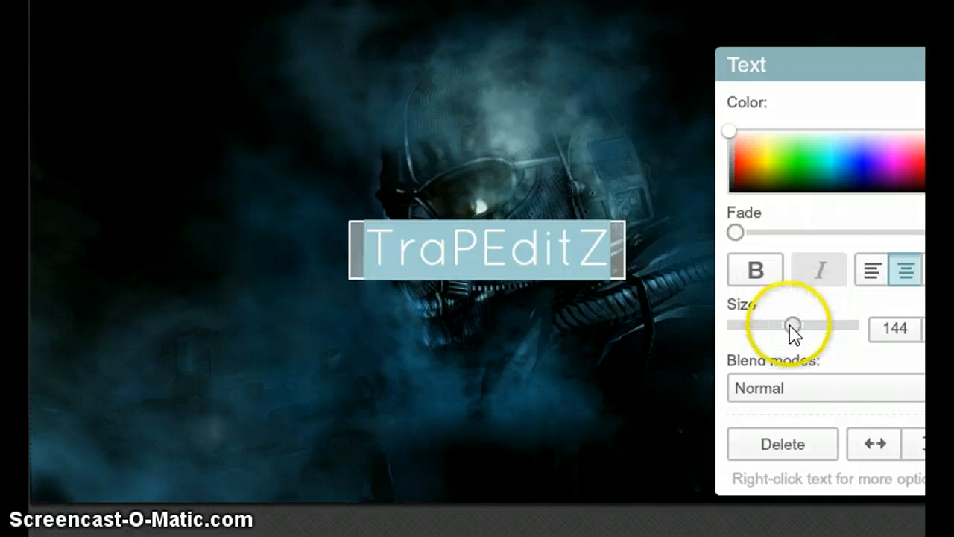
{"action": "left_click_drag", "start_coordinate": [792, 326], "coordinate": [814, 333]}
- Widen the text box on both sides so "TraPEditZ" fits on a single line
{"action": "left_click", "coordinate": [639, 298]}
{"action": "left_click_drag", "start_coordinate": [622, 269], "coordinate": [711, 269]}
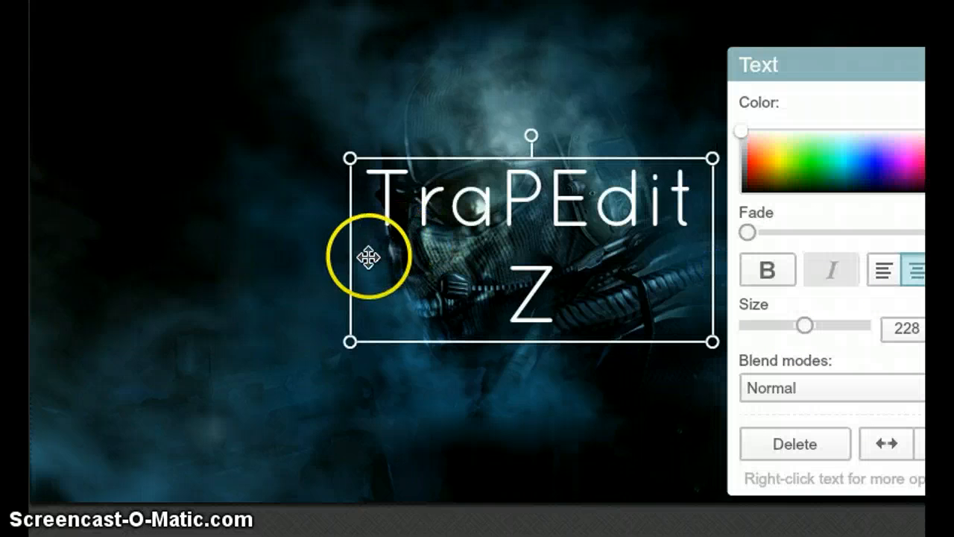
{"action": "left_click_drag", "start_coordinate": [350, 261], "coordinate": [283, 262]}
{"action": "mouse_move", "coordinate": [577, 269]}
{"action": "left_mouse_down"}
{"action": "mouse_move", "coordinate": [554, 258]}
{"action": "mouse_move", "coordinate": [559, 270]}
{"action": "mouse_move", "coordinate": [572, 259]}
{"action": "left_mouse_up"}
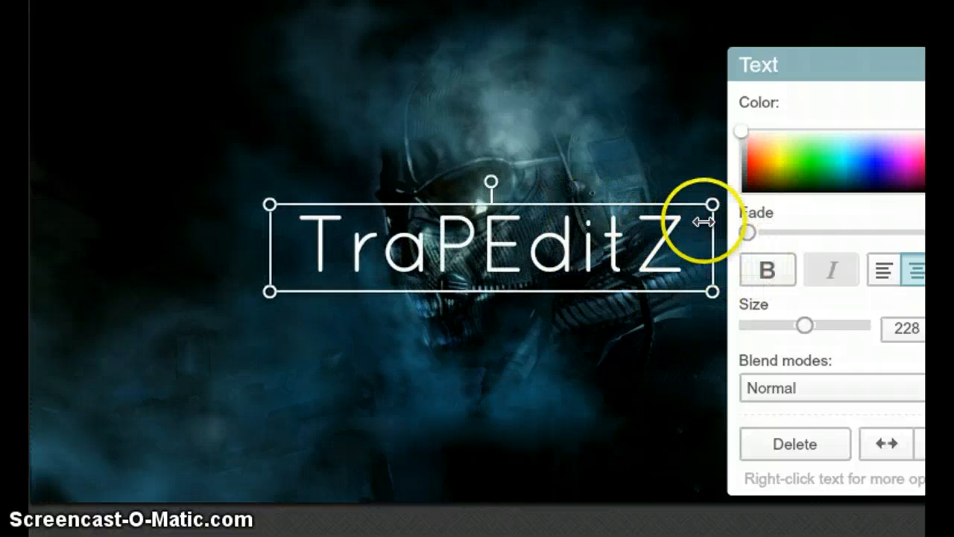
- Scale the "TraPEditZ" text down to size 180 and centre it over the masked figure
{"action": "left_click_drag", "start_coordinate": [713, 205], "coordinate": [703, 223]}
{"action": "left_click_drag", "start_coordinate": [417, 229], "coordinate": [483, 255]}
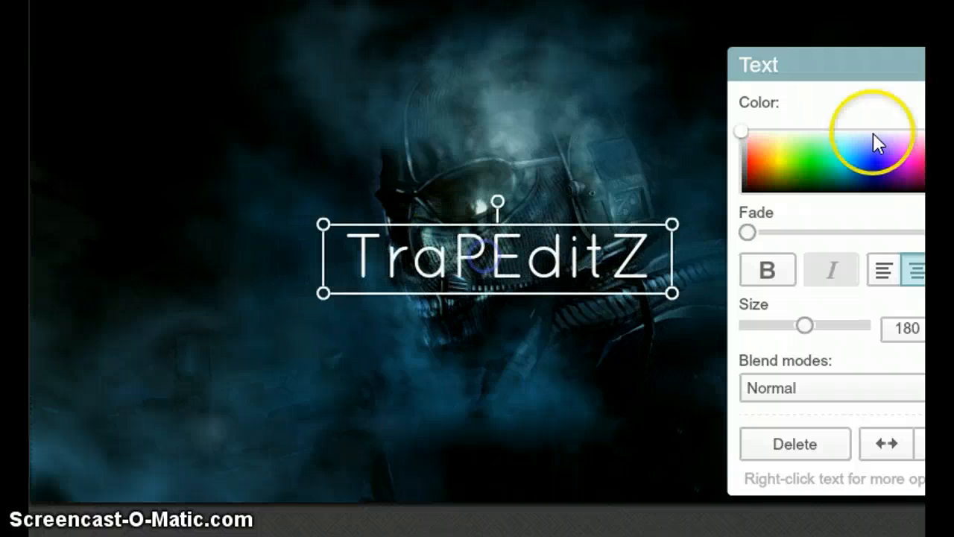
{"action": "left_click", "coordinate": [532, 348]}
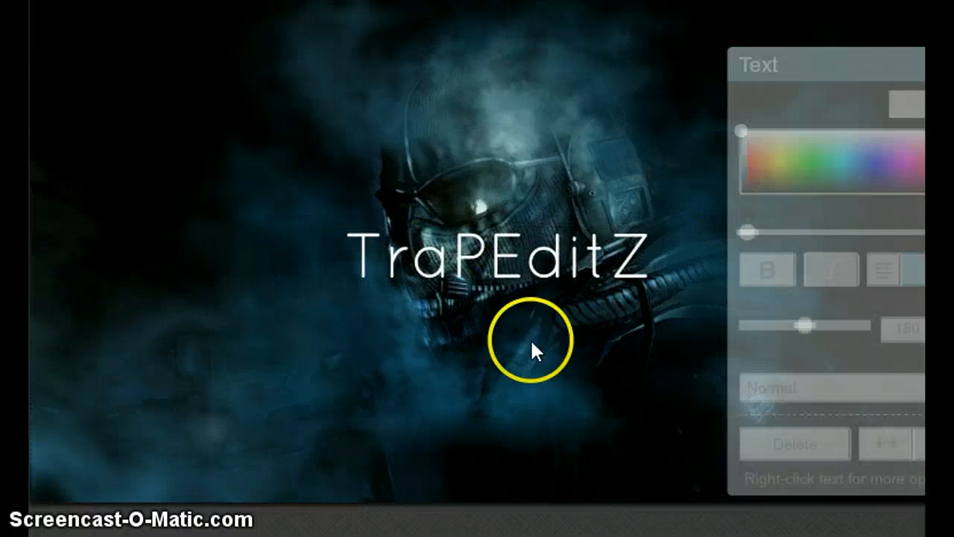
{"action": "left_click_drag", "start_coordinate": [515, 264], "coordinate": [494, 258]}
{"action": "left_click", "coordinate": [548, 403]}
{"action": "left_click", "coordinate": [436, 255]}
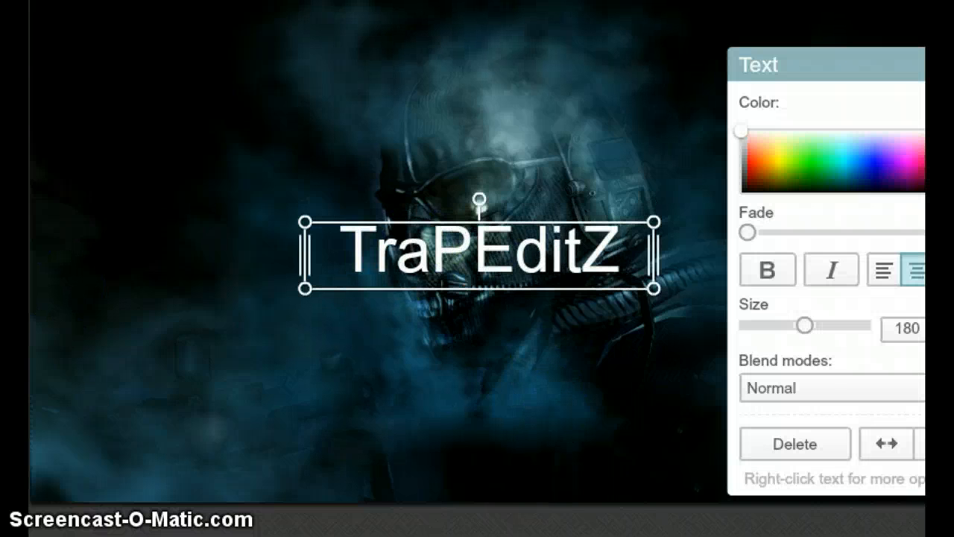
{"action": "left_click", "coordinate": [477, 242]}
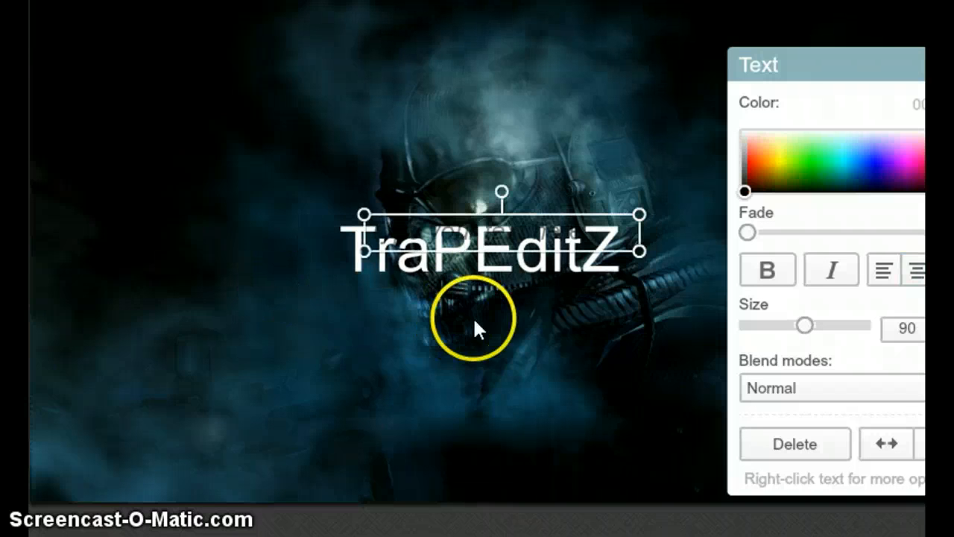
{"action": "left_click", "coordinate": [478, 273]}
{"action": "left_click", "coordinate": [619, 231]}
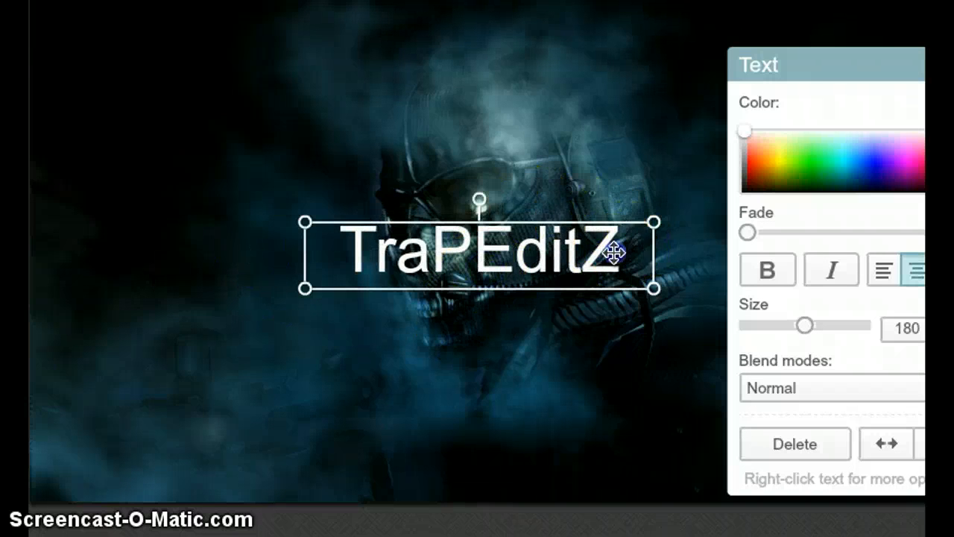
- Select the whole "TraPEditZ" text, restore its thin rounded font and deselect it
{"action": "left_click", "coordinate": [573, 261]}
{"action": "double_click", "coordinate": [572, 262]}
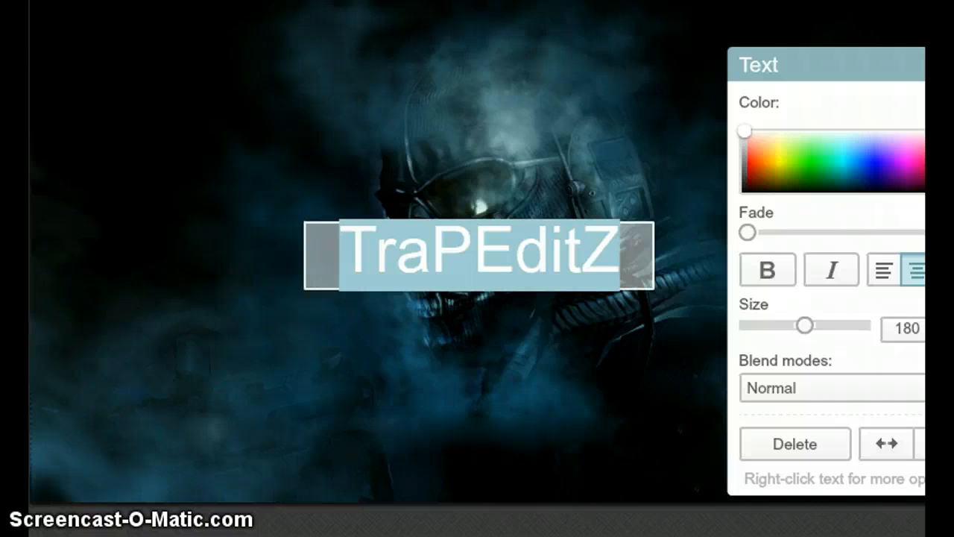
{"action": "left_click", "coordinate": [216, 322]}
{"action": "left_click", "coordinate": [211, 325]}
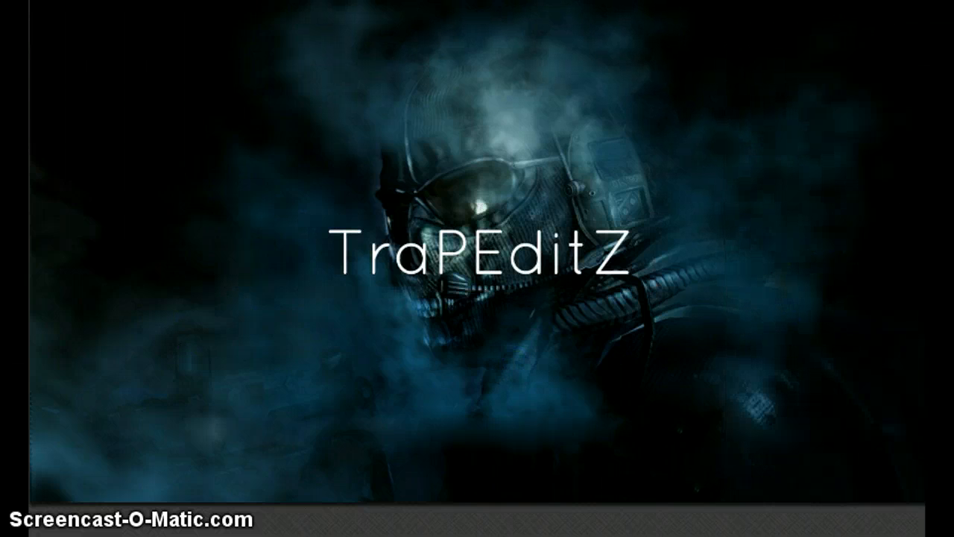
- Add a text box containing a row of underscores and move it above the "TraPEditZ" title
{"action": "left_click", "coordinate": [515, 238]}
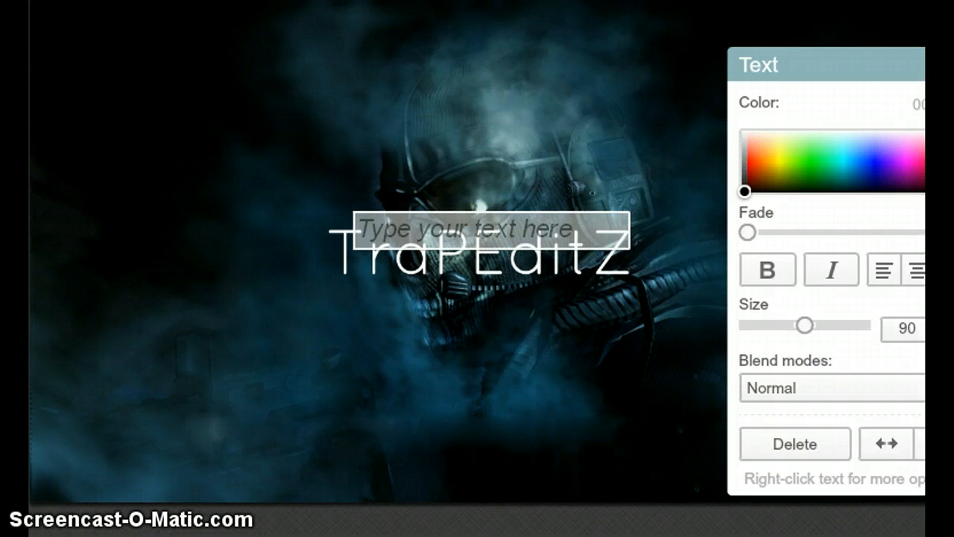
{"action": "type", "text": "_"}
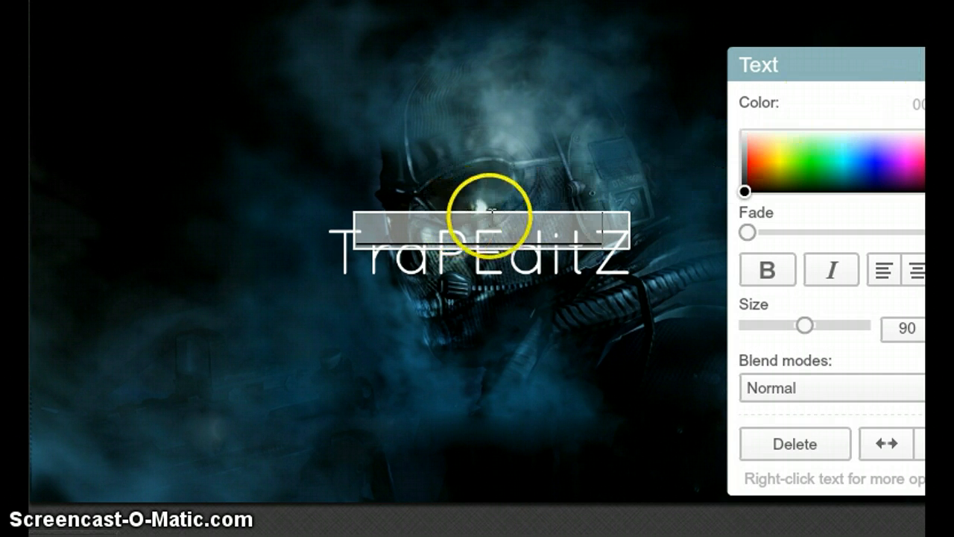
{"action": "left_click", "coordinate": [498, 237]}
{"action": "left_click", "coordinate": [685, 164]}
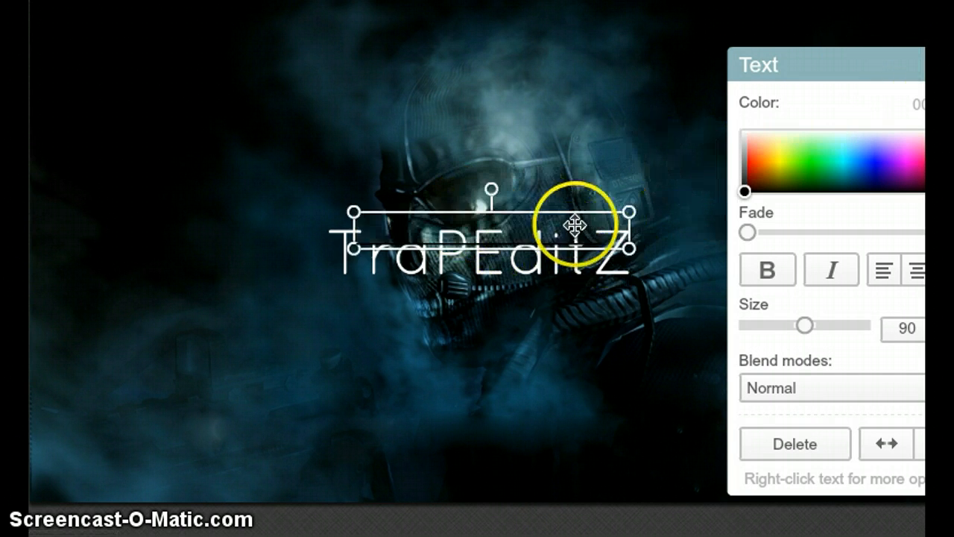
{"action": "left_click_drag", "start_coordinate": [569, 214], "coordinate": [520, 141]}
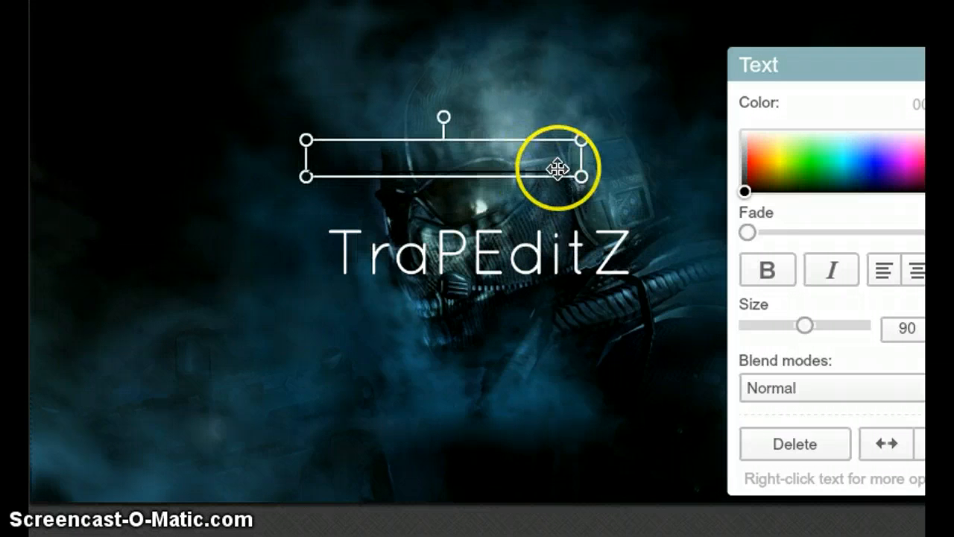
- Try size 288 on the underscore text and settle on size 144
{"action": "double_click", "coordinate": [551, 163]}
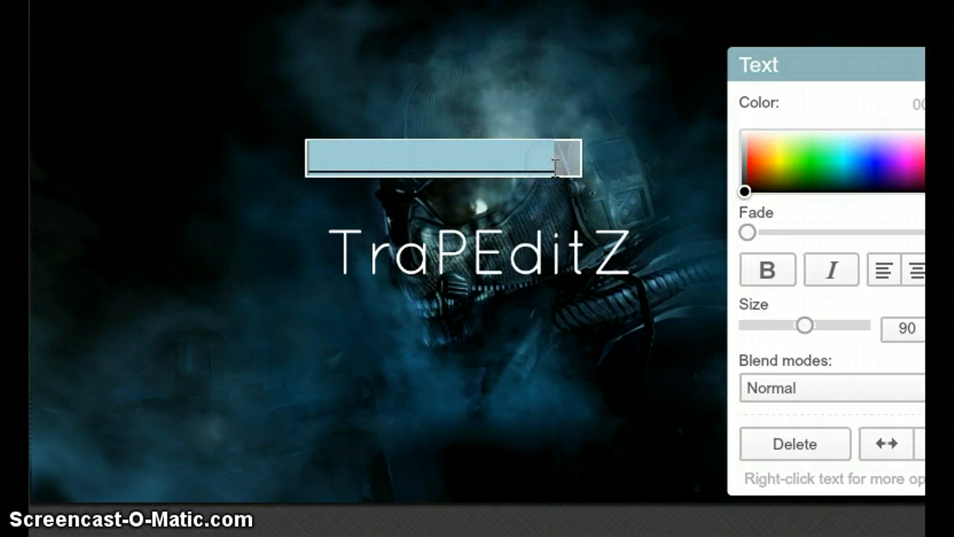
{"action": "left_click", "coordinate": [925, 328]}
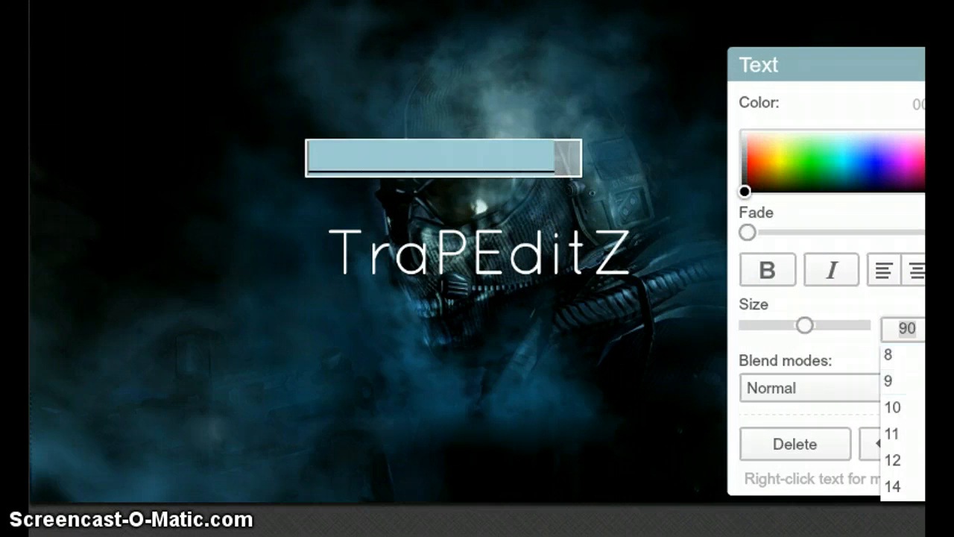
{"action": "scroll", "coordinate": [904, 421], "scroll_direction": "down", "scroll_amount": 3}
{"action": "left_click", "coordinate": [905, 485]}
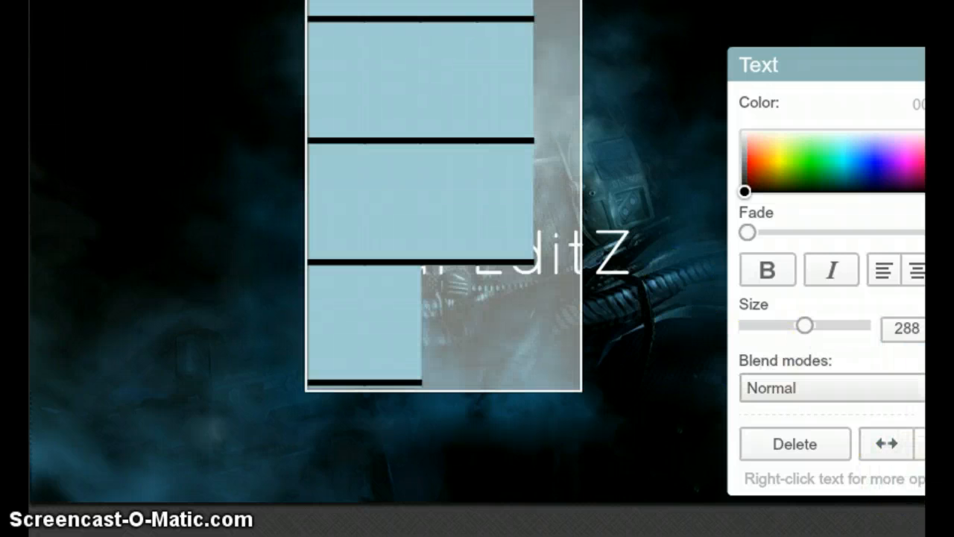
{"action": "left_click", "coordinate": [930, 329]}
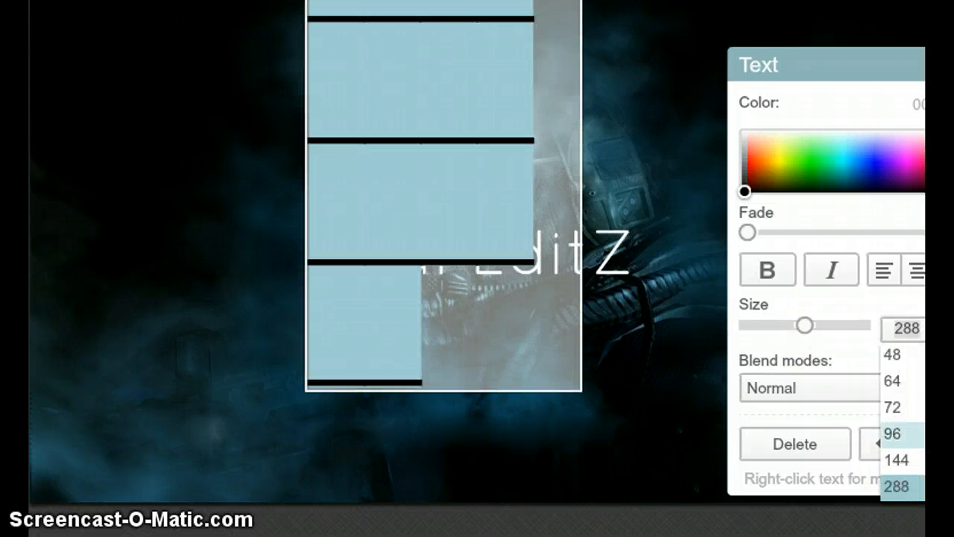
{"action": "left_click", "coordinate": [899, 459]}
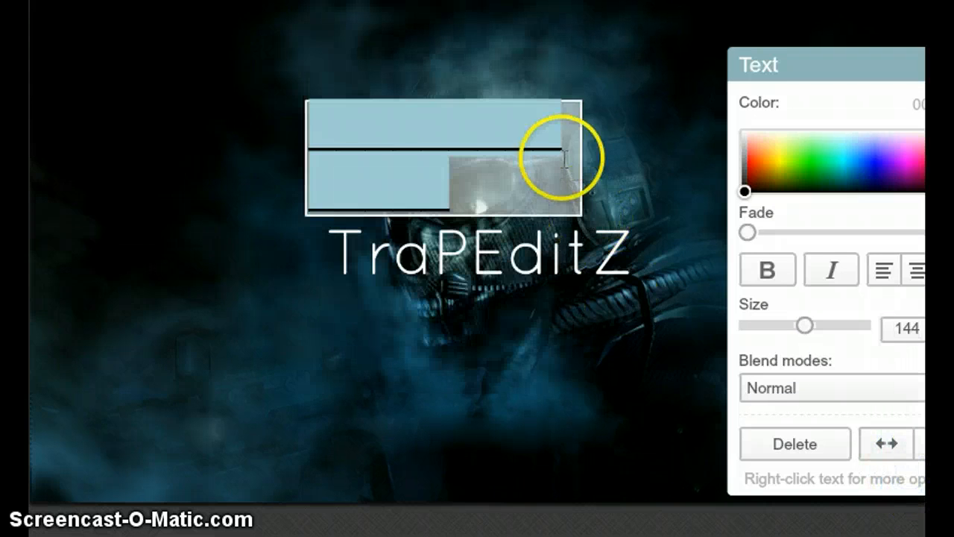
{"action": "left_click", "coordinate": [646, 170]}
{"action": "left_click", "coordinate": [553, 165]}
{"action": "left_click", "coordinate": [652, 191]}
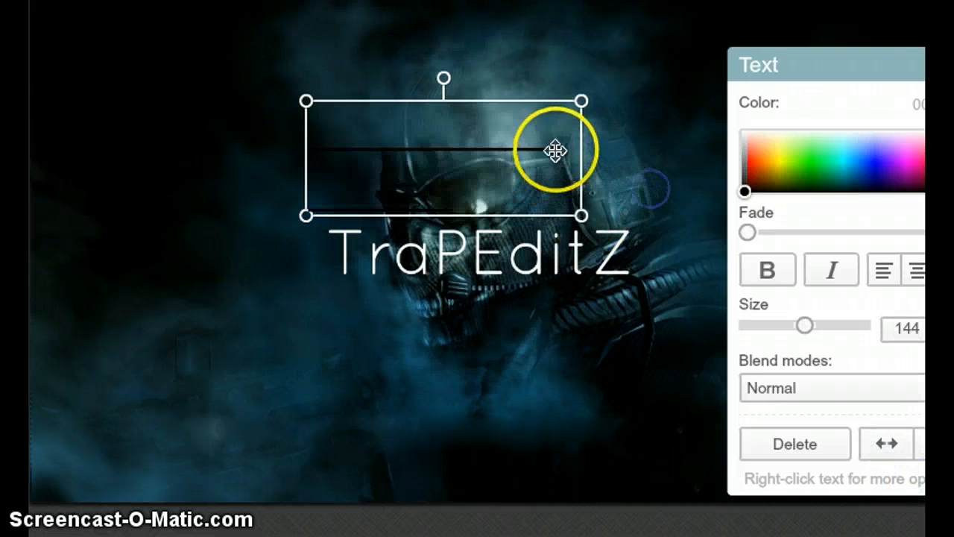
- Colour the underscore text white
{"action": "left_click", "coordinate": [462, 186]}
{"action": "left_click_drag", "start_coordinate": [751, 196], "coordinate": [716, 85]}
{"action": "left_click", "coordinate": [633, 368]}
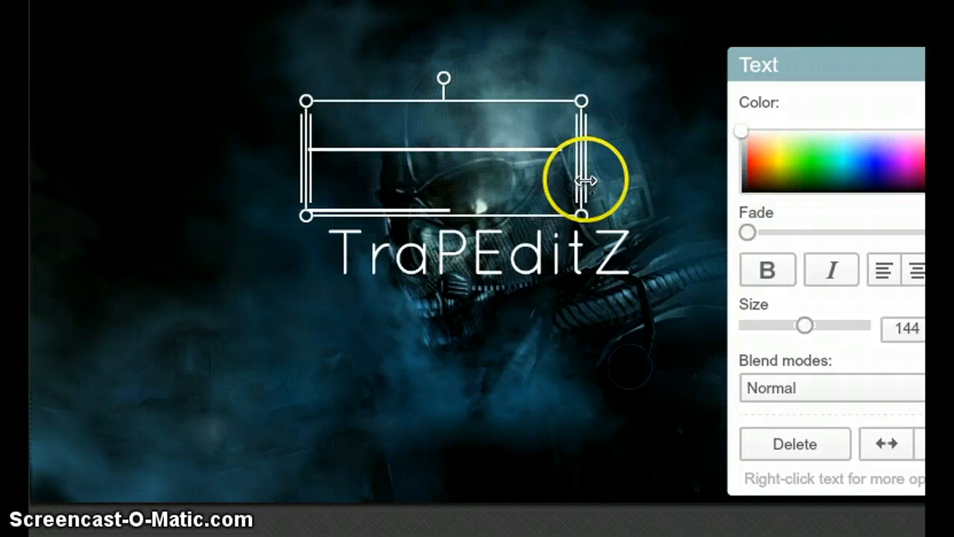
- Widen the underscore box so the line fits on one row, and place it directly above "TraPEditZ"
{"action": "left_click_drag", "start_coordinate": [586, 171], "coordinate": [756, 183]}
{"action": "left_click_drag", "start_coordinate": [656, 171], "coordinate": [666, 195]}
{"action": "left_click", "coordinate": [712, 296]}
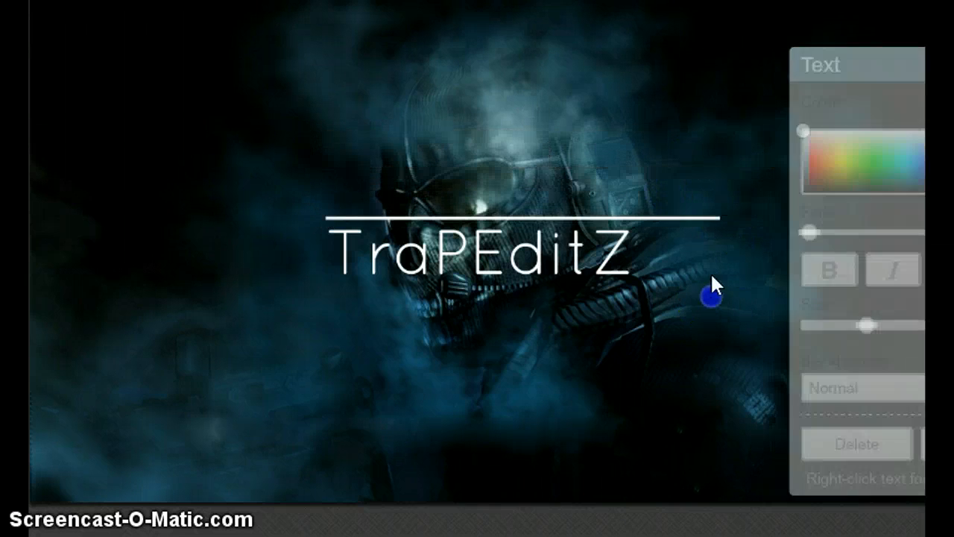
- Delete the surplus underscores so the line ends level with the title's last letter, and deselect it
{"action": "left_click", "coordinate": [718, 210]}
{"action": "double_click", "coordinate": [733, 210]}
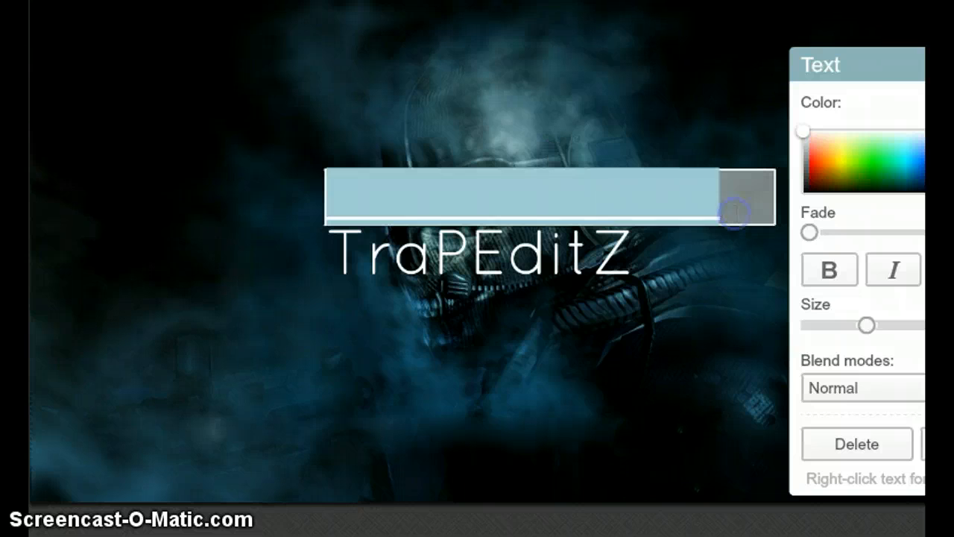
{"action": "left_click", "coordinate": [734, 210]}
{"action": "key", "text": "BackSpace"}
{"action": "key", "text": "BackSpace"}
{"action": "key", "text": "BackSpace"}
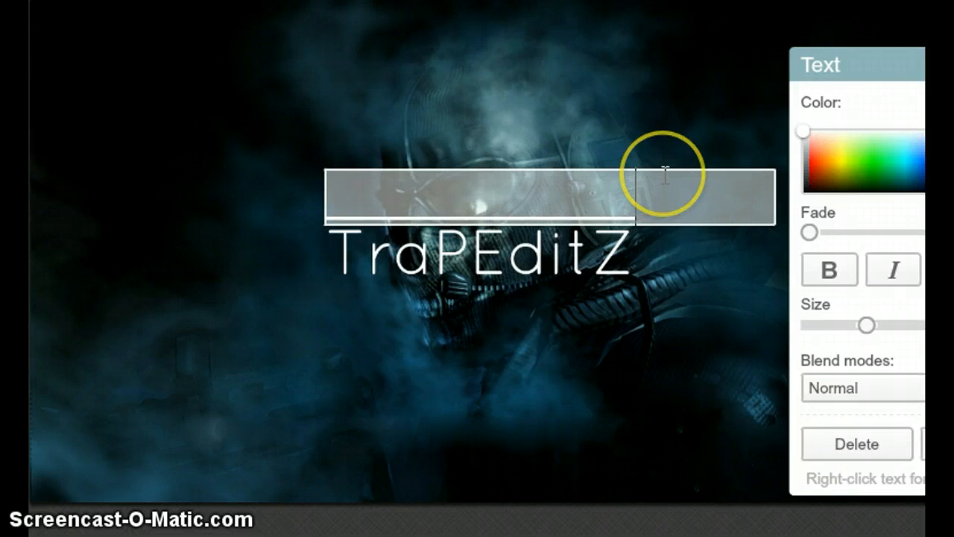
{"action": "left_click", "coordinate": [624, 449]}
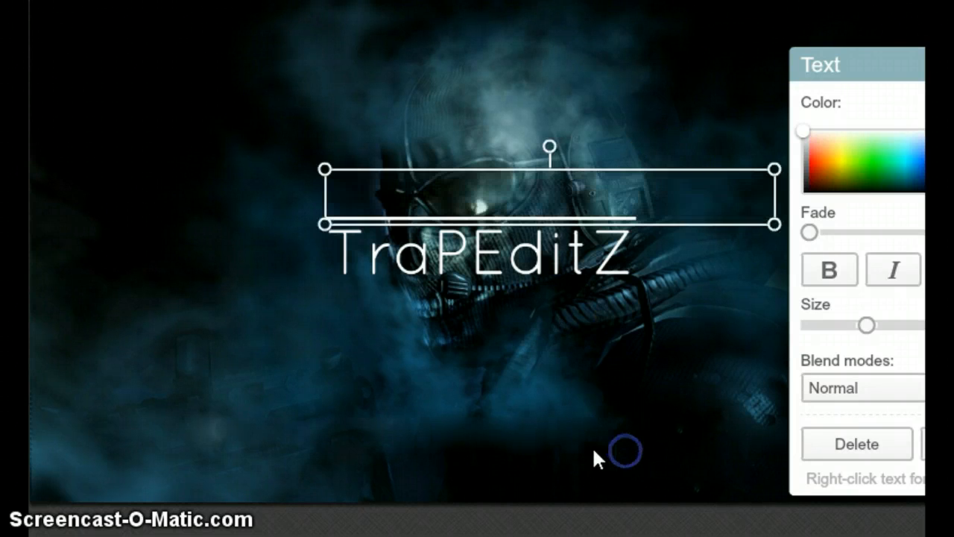
{"action": "left_click", "coordinate": [579, 240]}
{"action": "left_click", "coordinate": [633, 395]}
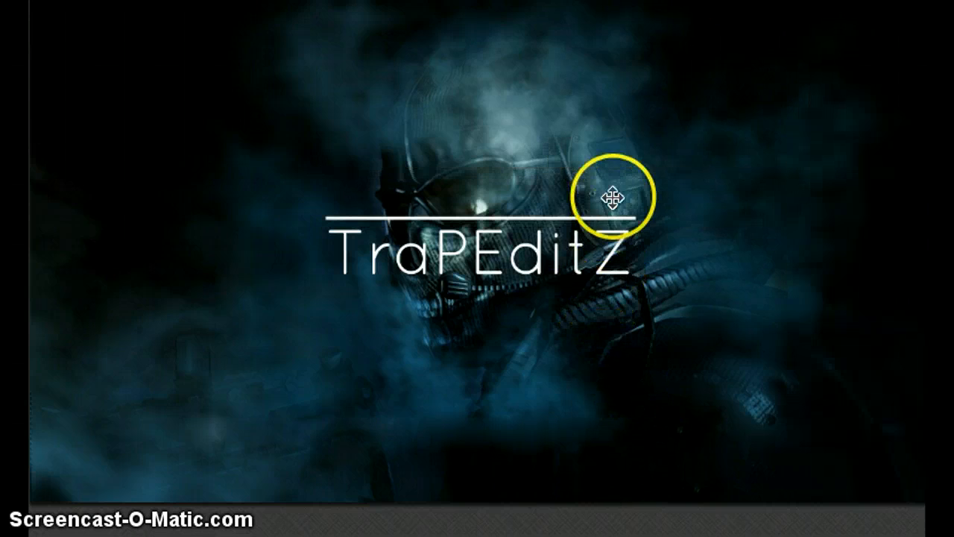
{"action": "left_click", "coordinate": [540, 212]}
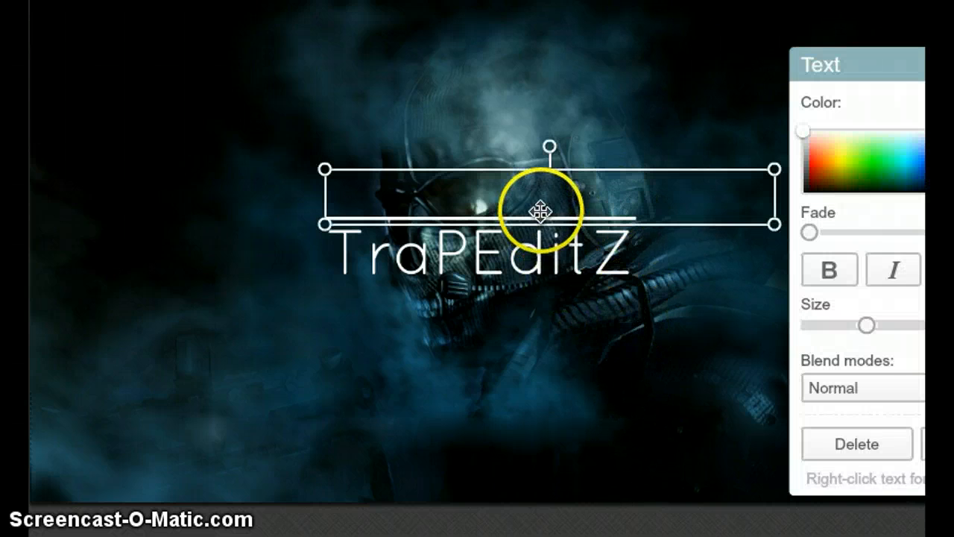
{"action": "right_click", "coordinate": [570, 197]}
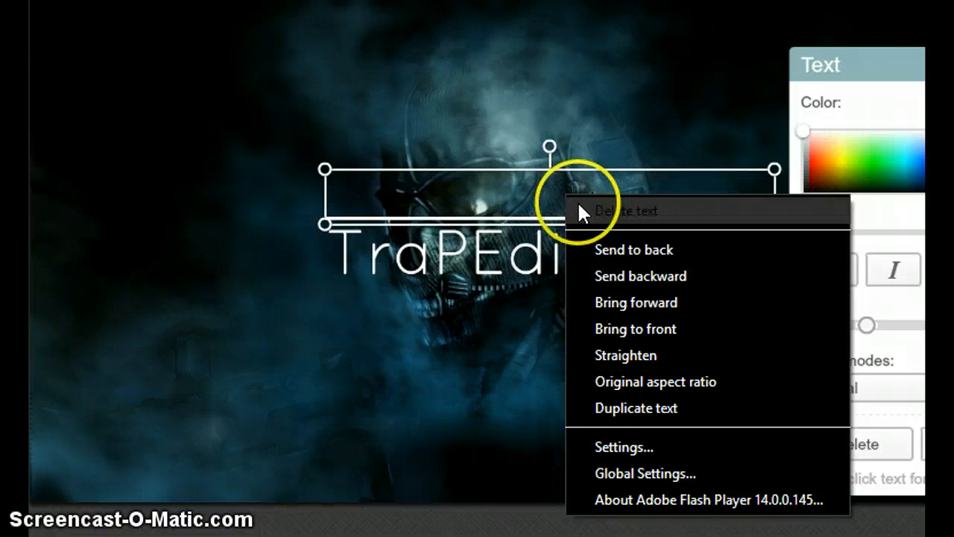
{"action": "left_click", "coordinate": [484, 375]}
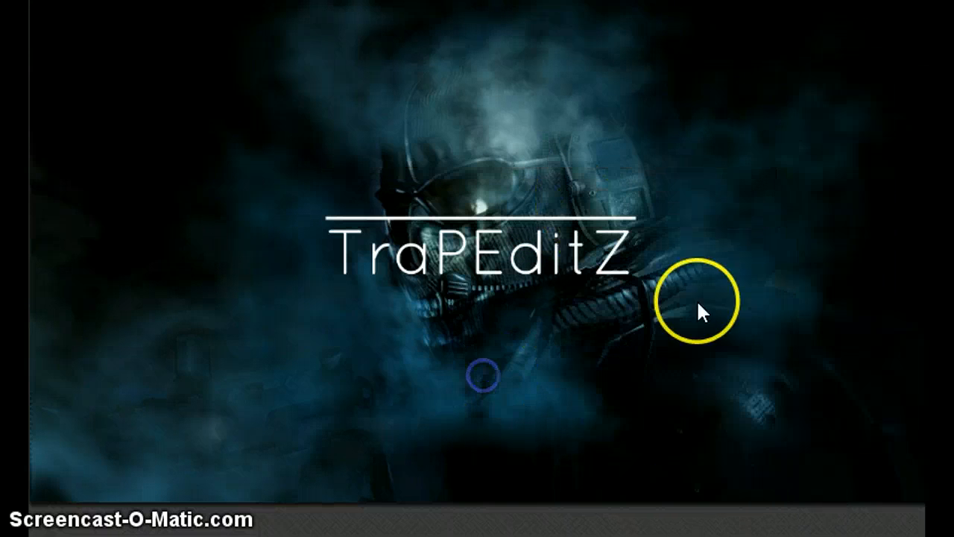
{"action": "left_click", "coordinate": [596, 187]}
{"action": "left_click", "coordinate": [691, 366]}
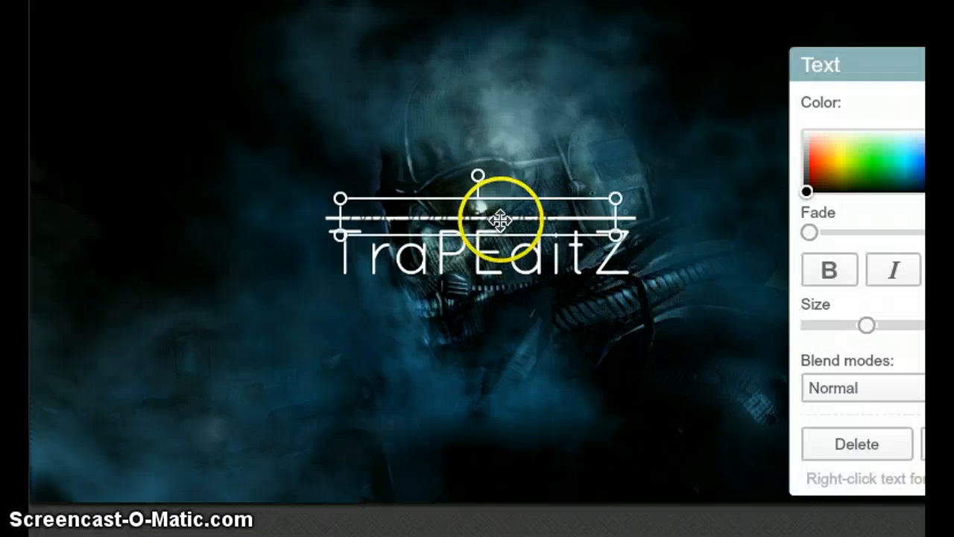
- Fill a new text box over the title with a long row of underscores
{"action": "left_click", "coordinate": [500, 220]}
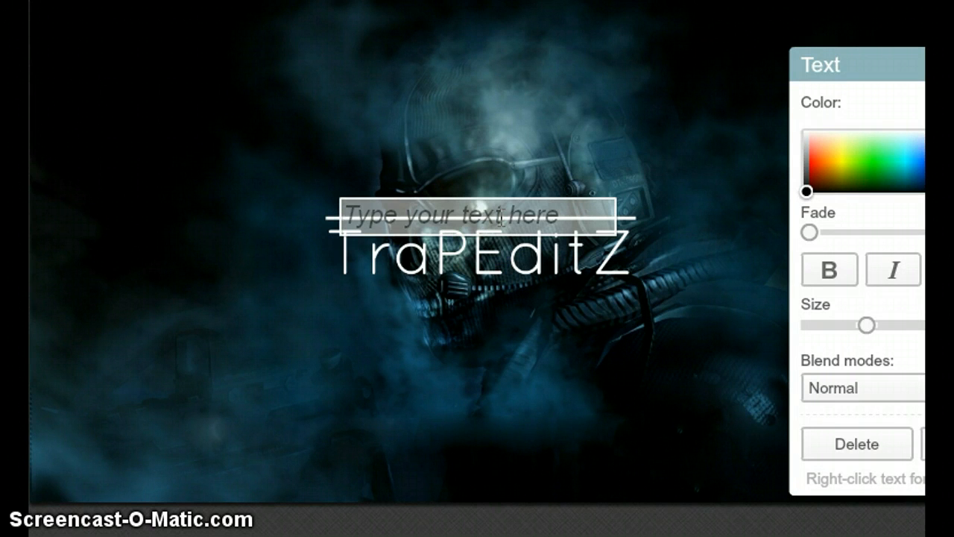
{"action": "type", "text": "_________"}
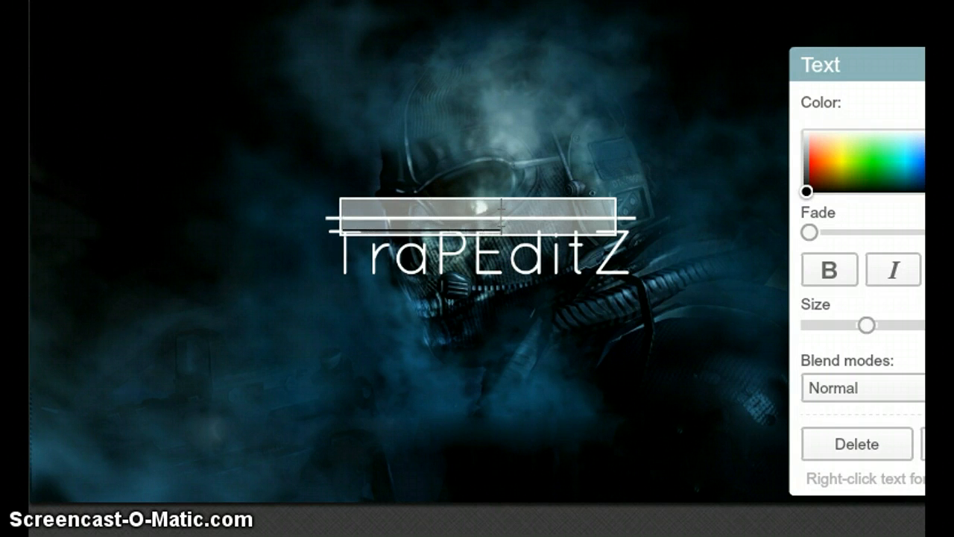
{"action": "type", "text": "______________"}
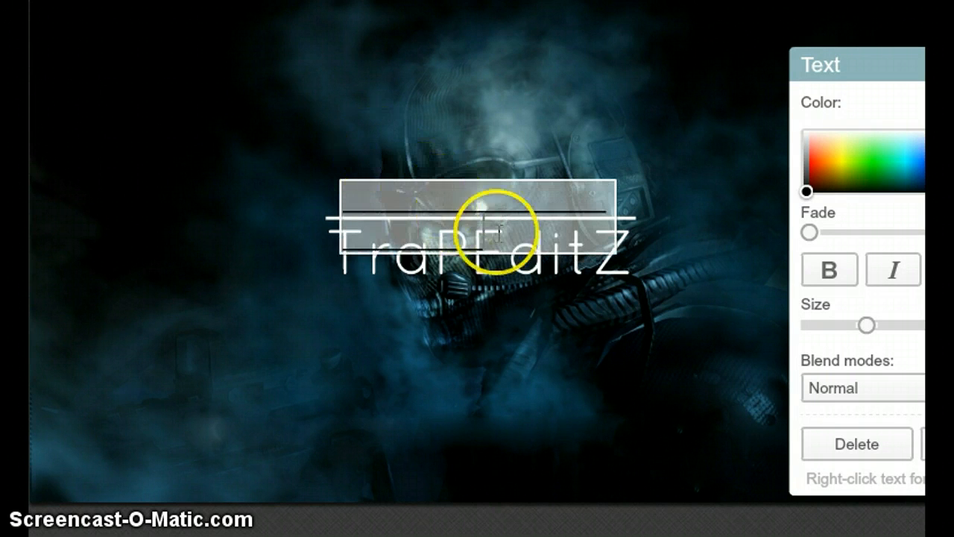
- Colour the new underscore text white and set its size to 144
{"action": "left_click_drag", "start_coordinate": [481, 246], "coordinate": [268, 144]}
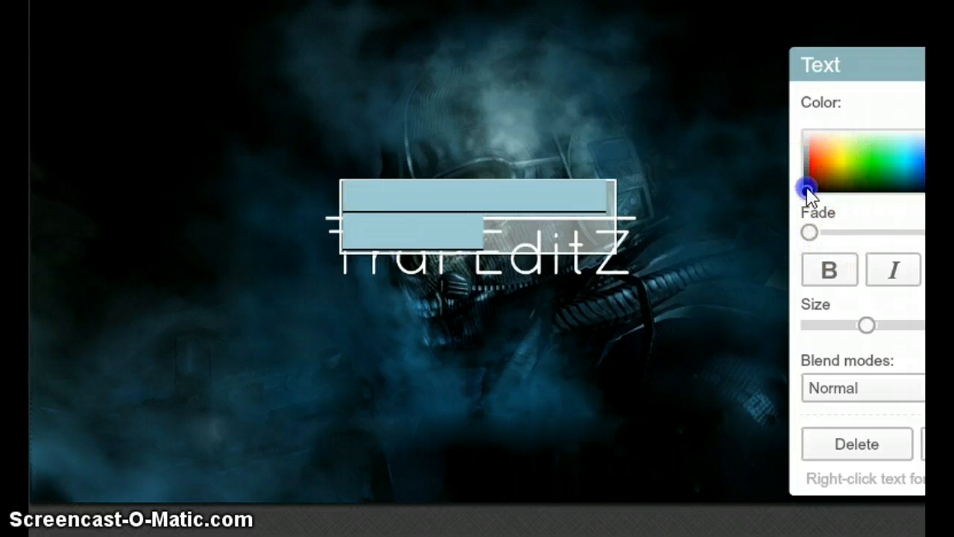
{"action": "left_click_drag", "start_coordinate": [809, 195], "coordinate": [763, 67]}
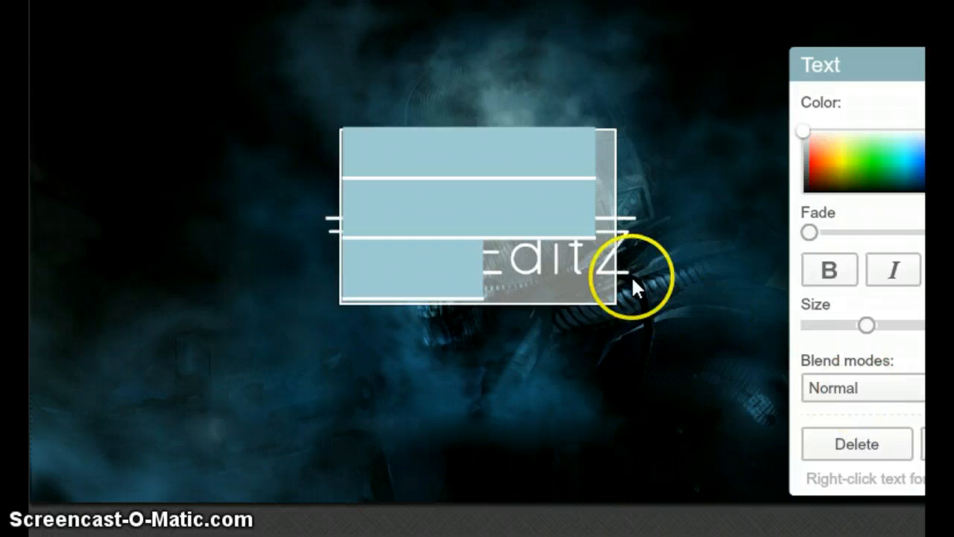
{"action": "left_click", "coordinate": [677, 272]}
- Widen the new underscore box so the line fits on one row, and place it directly below "TraPEditZ", aligned with the title's start
{"action": "left_click_drag", "start_coordinate": [606, 229], "coordinate": [922, 238]}
{"action": "left_click_drag", "start_coordinate": [668, 228], "coordinate": [655, 271]}
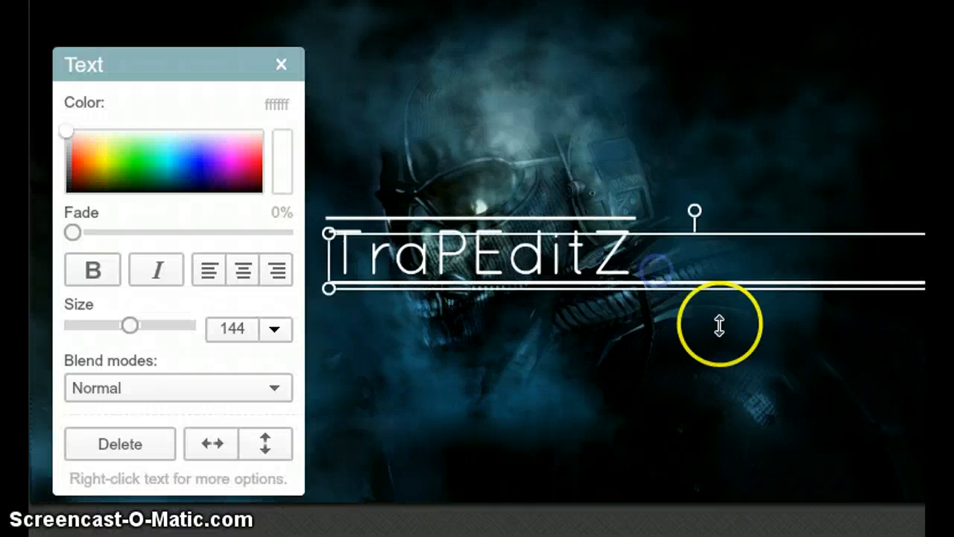
{"action": "left_click", "coordinate": [712, 339]}
{"action": "left_click", "coordinate": [544, 281]}
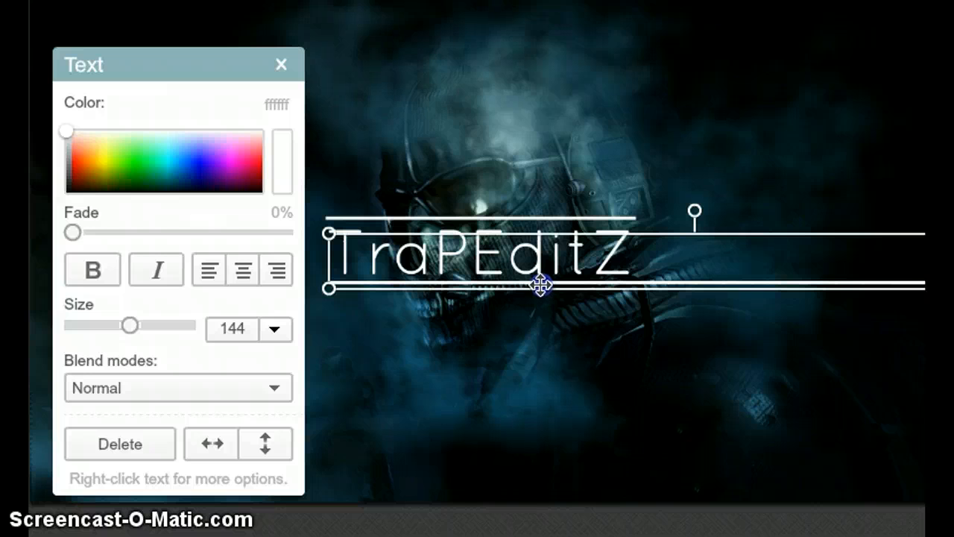
{"action": "left_click", "coordinate": [553, 335]}
{"action": "left_click", "coordinate": [534, 286]}
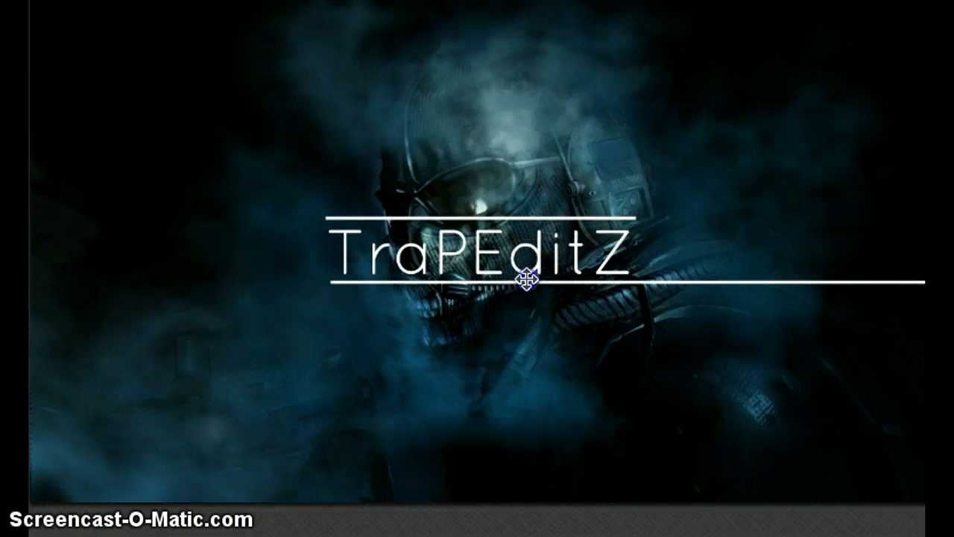
{"action": "mouse_move", "coordinate": [526, 286]}
{"action": "left_mouse_down"}
{"action": "mouse_move", "coordinate": [514, 285]}
{"action": "mouse_move", "coordinate": [523, 286]}
{"action": "left_mouse_up"}
{"action": "left_click", "coordinate": [524, 284]}
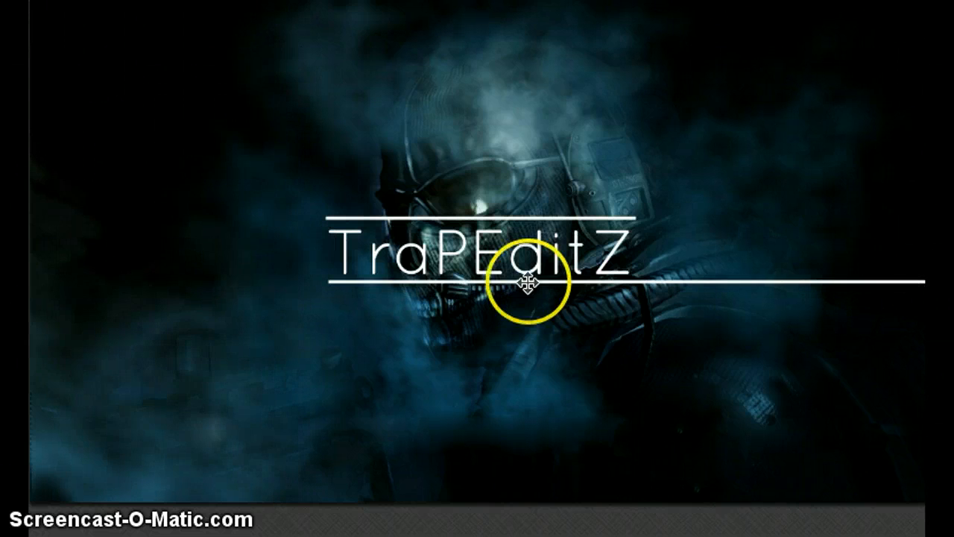
- Replace the lower line with a shorter run of underscores ending level with the upper line, and deselect it
{"action": "double_click", "coordinate": [670, 283]}
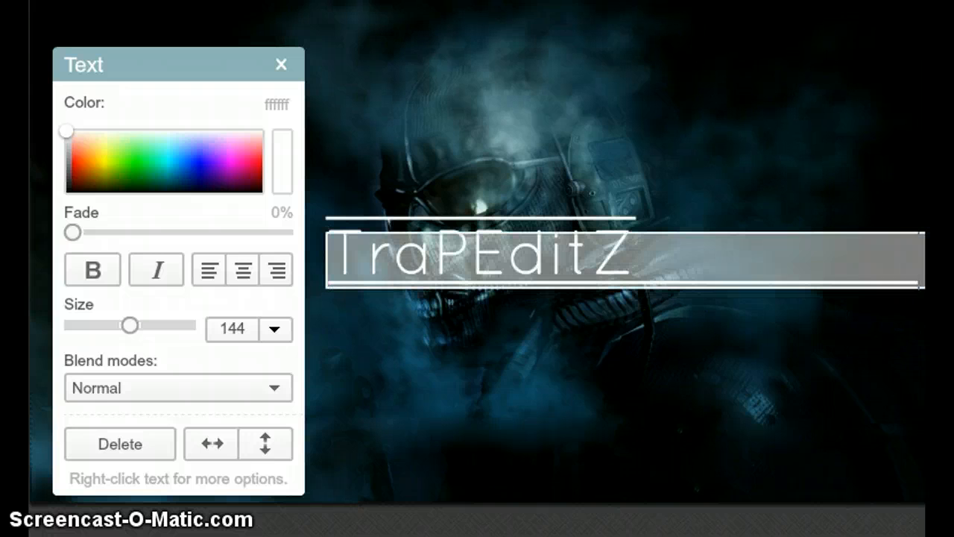
{"action": "key", "text": "BackSpace"}
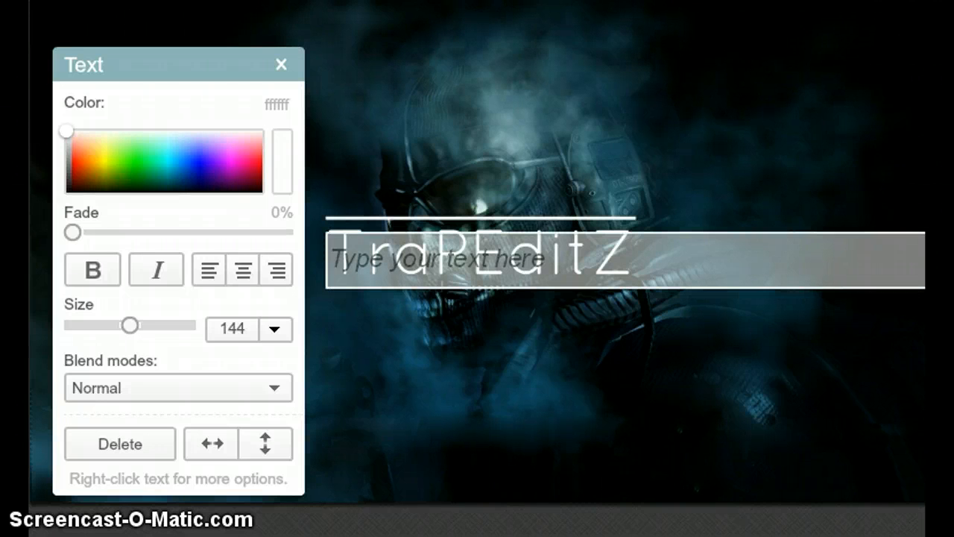
{"action": "type", "text": "TraPEditZ"}
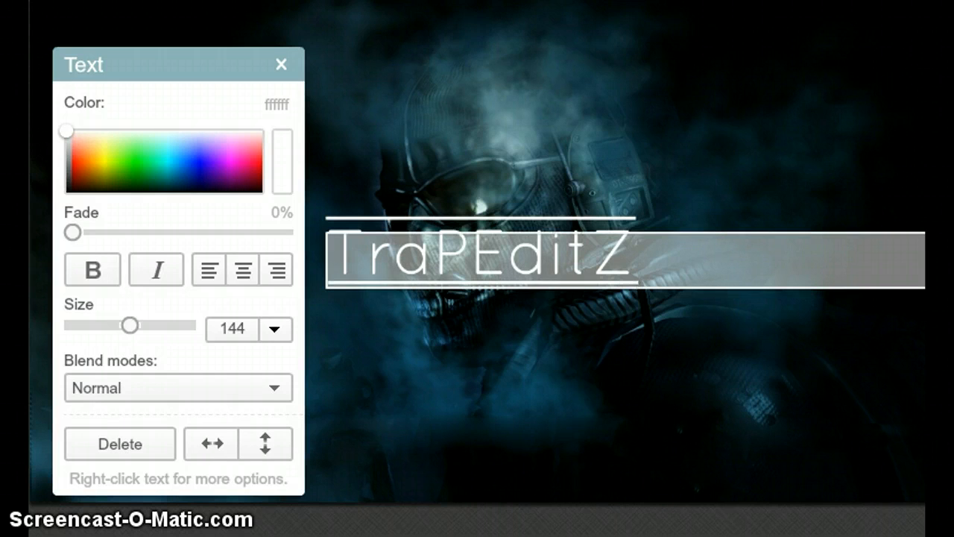
{"action": "left_click", "coordinate": [815, 352]}
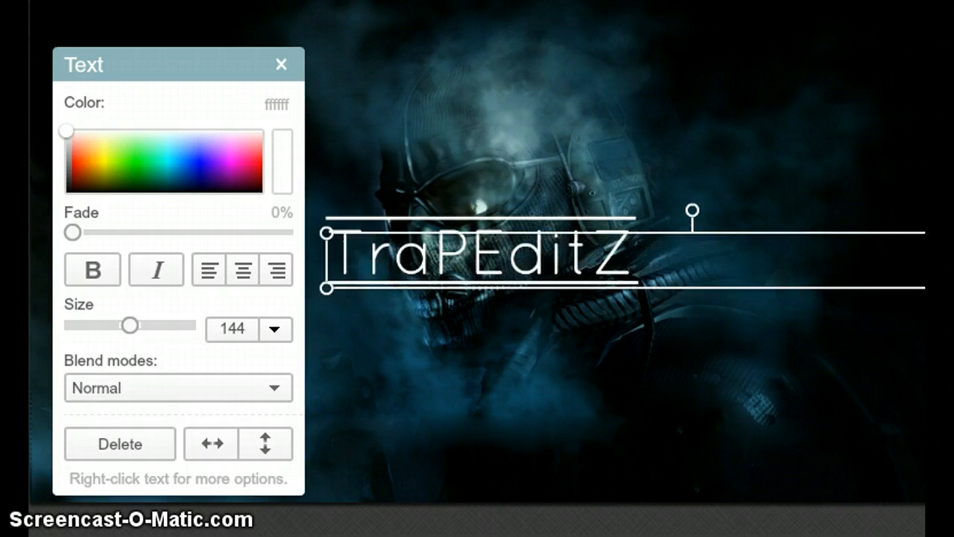
{"action": "left_click", "coordinate": [677, 317]}
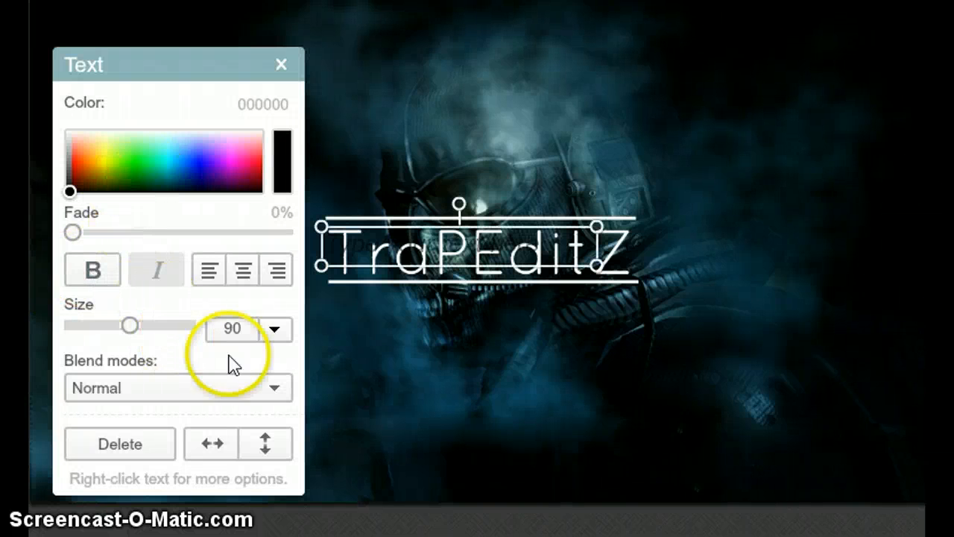
- Enter "twitter.com/TraPEditZ" in a new text box over the title
{"action": "left_click", "coordinate": [426, 245]}
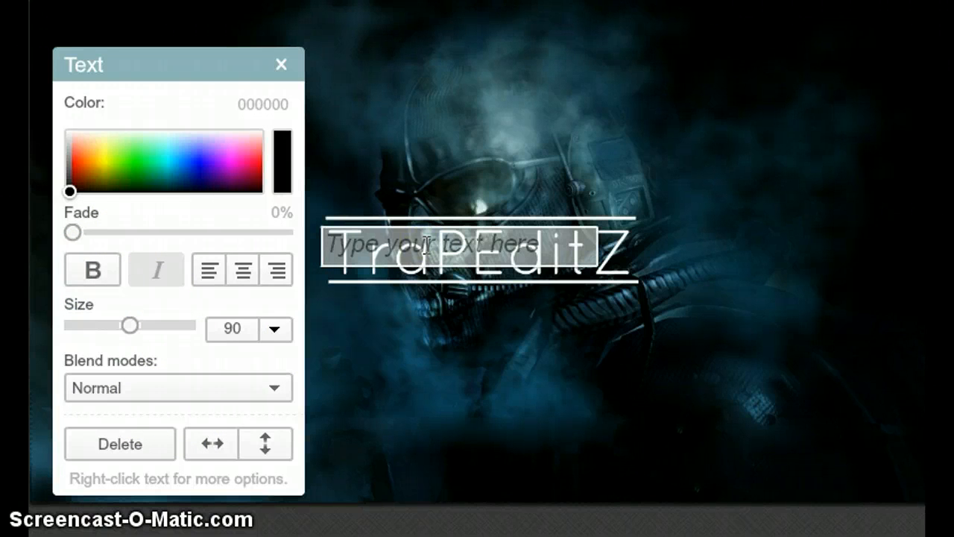
{"action": "type", "text": "twitter.com/Tra"}
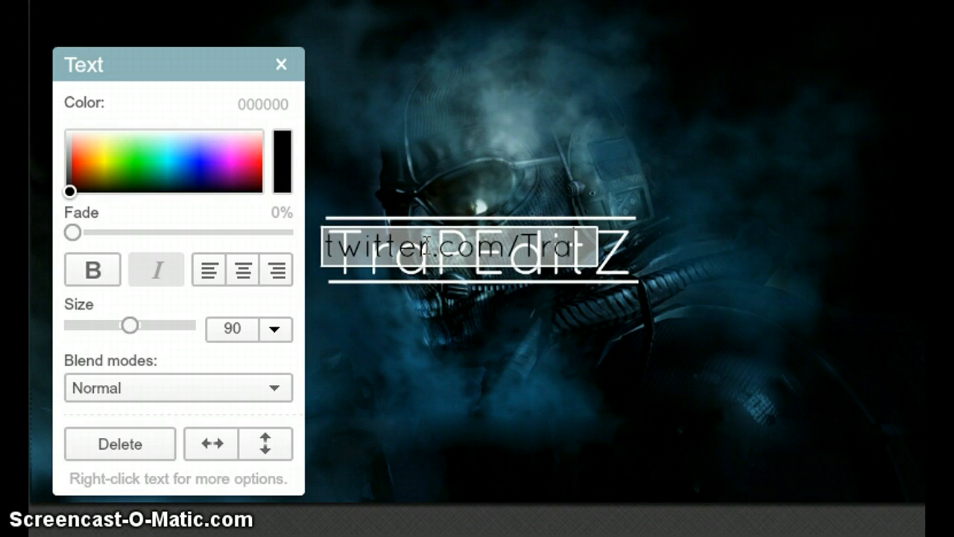
{"action": "type", "text": "EditZ"}
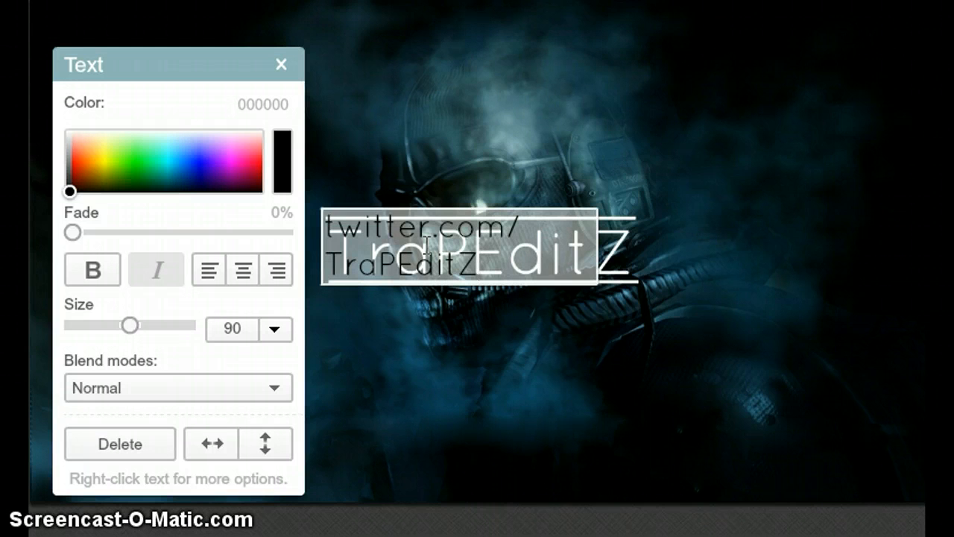
- Move the "twitter.com/TraPEditZ" text below the lower decorative line
{"action": "left_click", "coordinate": [310, 299]}
{"action": "left_click", "coordinate": [417, 422]}
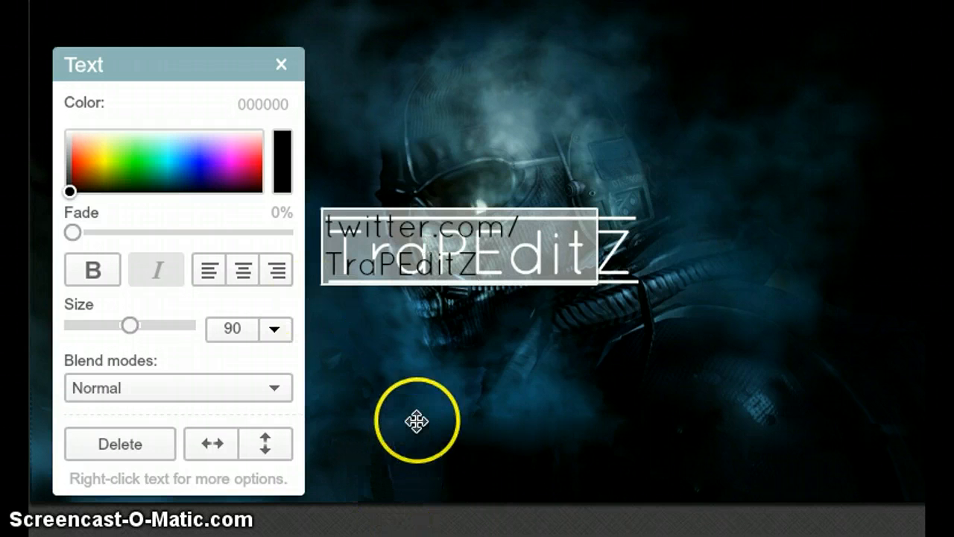
{"action": "left_click", "coordinate": [504, 272]}
{"action": "left_click_drag", "start_coordinate": [518, 270], "coordinate": [511, 347]}
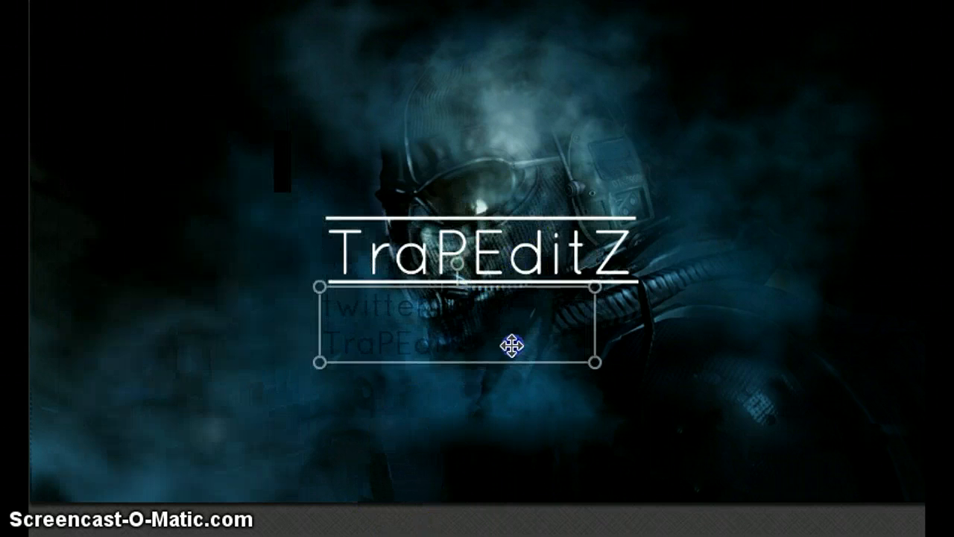
- Colour the "twitter.com/TraPEditZ" text white and set its size to 72
{"action": "double_click", "coordinate": [483, 365]}
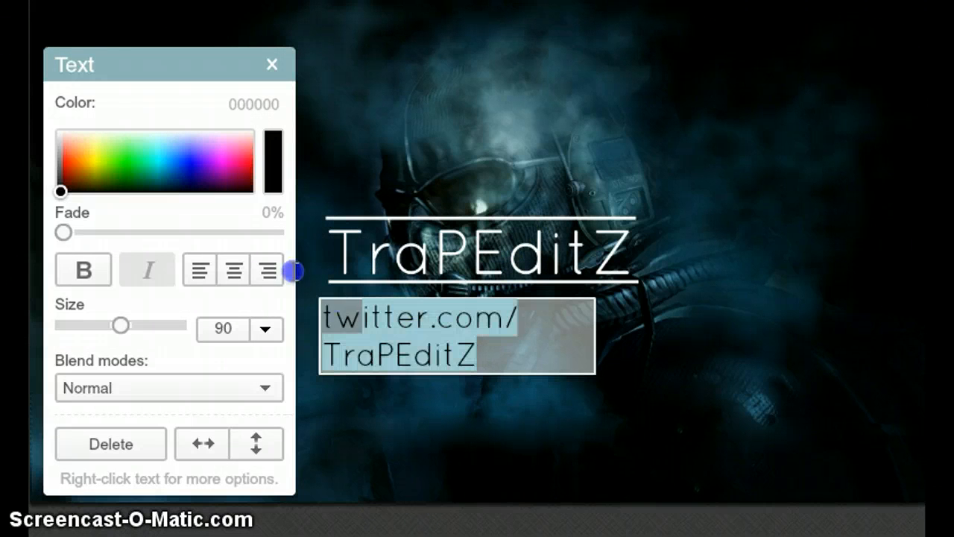
{"action": "left_click_drag", "start_coordinate": [61, 192], "coordinate": [43, 103]}
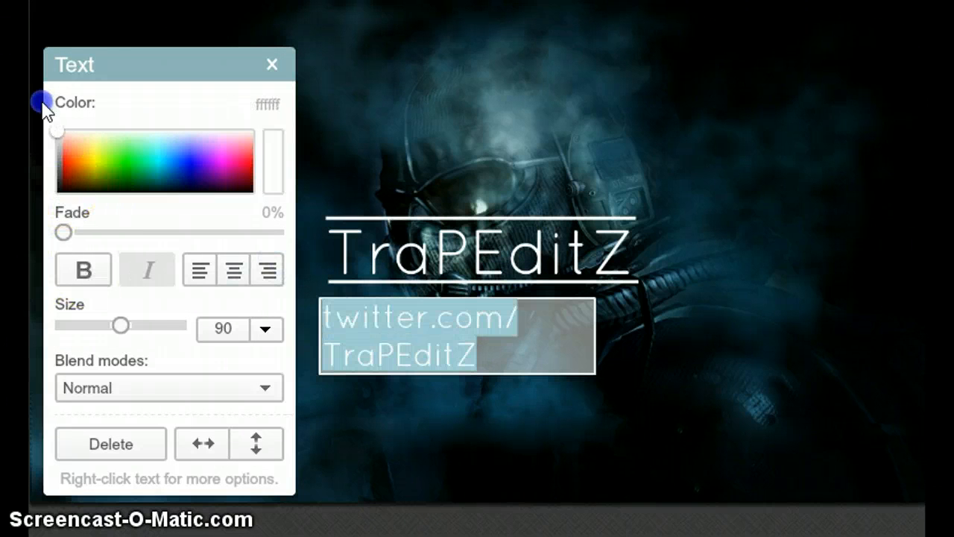
{"action": "left_click", "coordinate": [266, 332]}
{"action": "left_click_drag", "start_coordinate": [282, 393], "coordinate": [284, 458]}
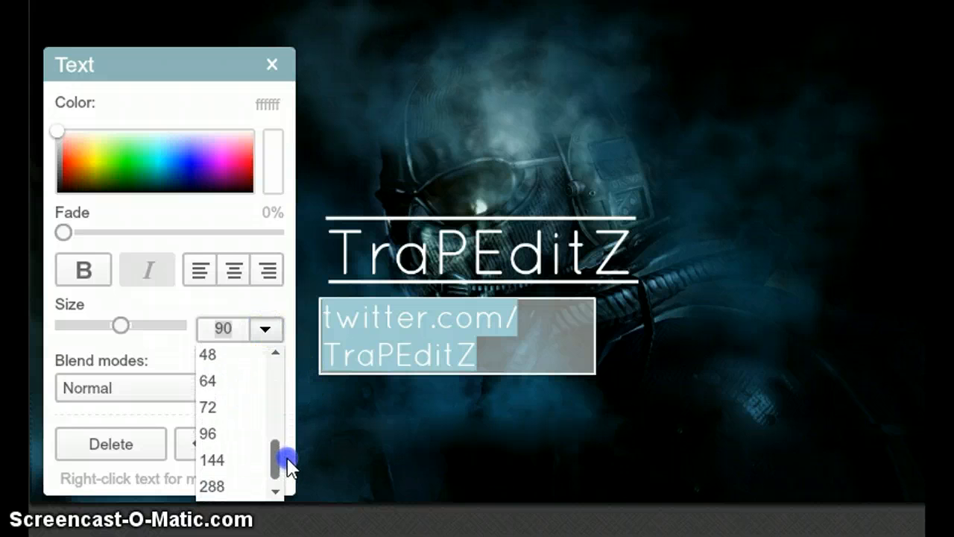
{"action": "left_click", "coordinate": [249, 407]}
{"action": "left_click", "coordinate": [411, 406]}
- Widen the Twitter text box to fit one row, and place it just under the lower line, extending out past the title's start
{"action": "left_click_drag", "start_coordinate": [597, 334], "coordinate": [618, 338]}
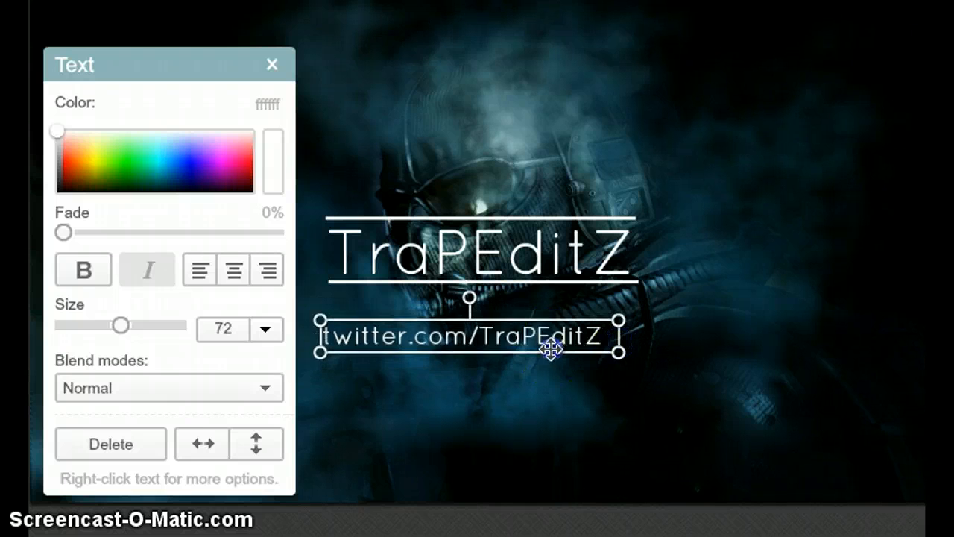
{"action": "left_click_drag", "start_coordinate": [550, 348], "coordinate": [336, 310]}
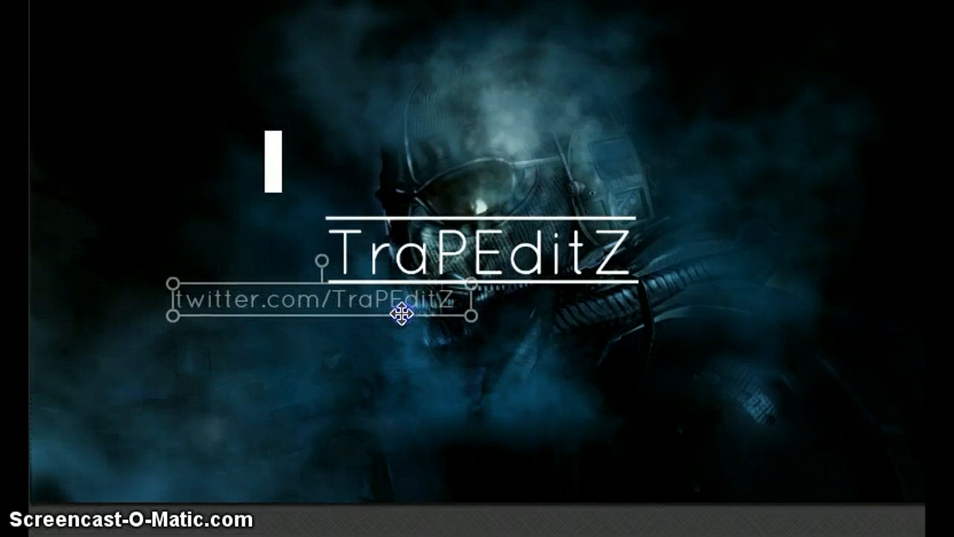
{"action": "mouse_move", "coordinate": [396, 317]}
{"action": "left_mouse_down"}
{"action": "mouse_move", "coordinate": [386, 313]}
{"action": "mouse_move", "coordinate": [400, 311]}
{"action": "left_mouse_up"}
{"action": "left_click", "coordinate": [419, 379]}
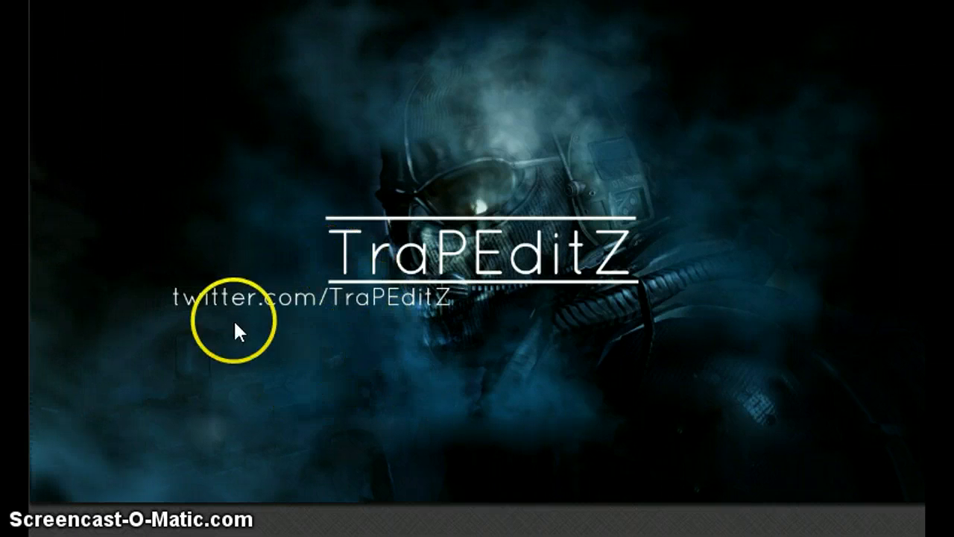
{"action": "left_click", "coordinate": [268, 305]}
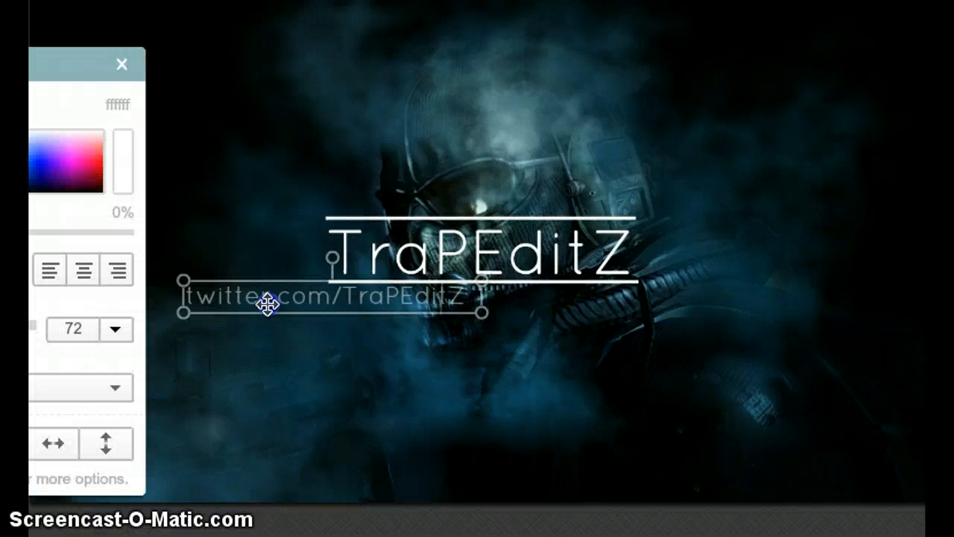
{"action": "left_click_drag", "start_coordinate": [267, 304], "coordinate": [260, 307]}
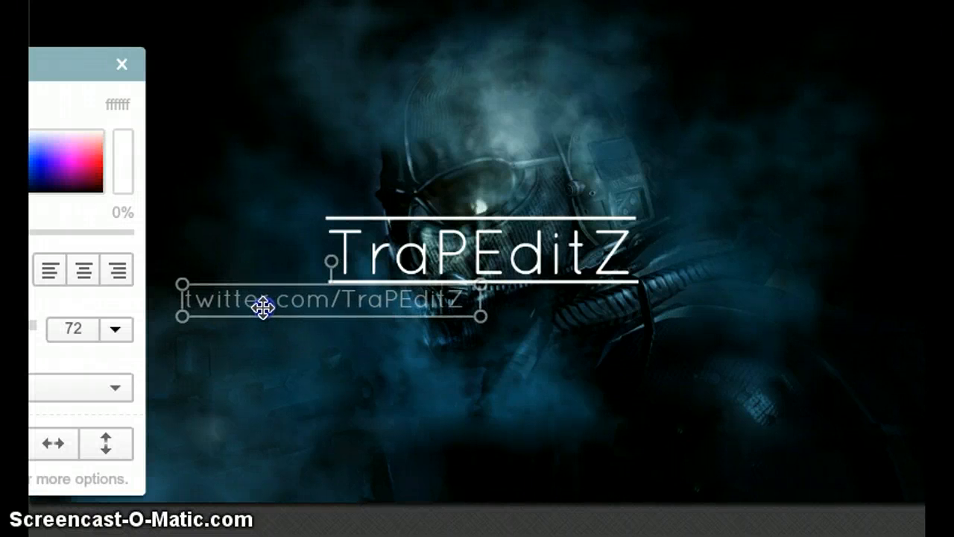
- Reduce the whole "twitter.com/TraPEditZ" text to size 48
{"action": "left_click", "coordinate": [433, 302]}
{"action": "double_click", "coordinate": [443, 298]}
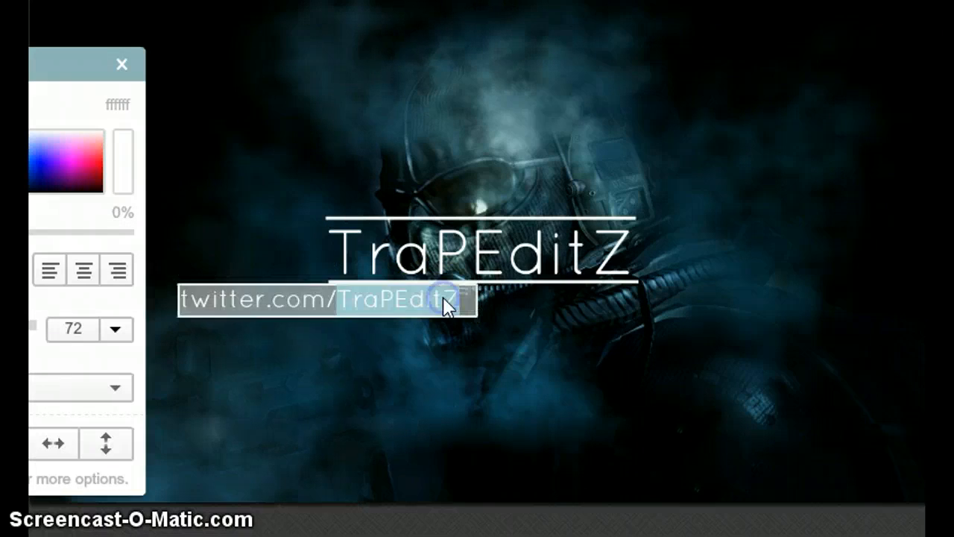
{"action": "right_click", "coordinate": [465, 301]}
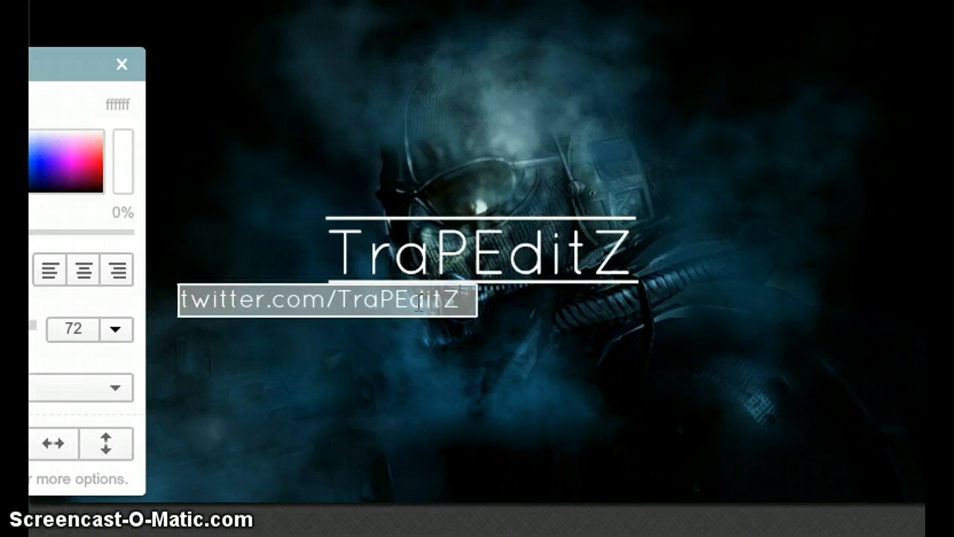
{"action": "key", "text": "ctrl+a"}
{"action": "left_click", "coordinate": [47, 269]}
{"action": "left_click", "coordinate": [115, 329]}
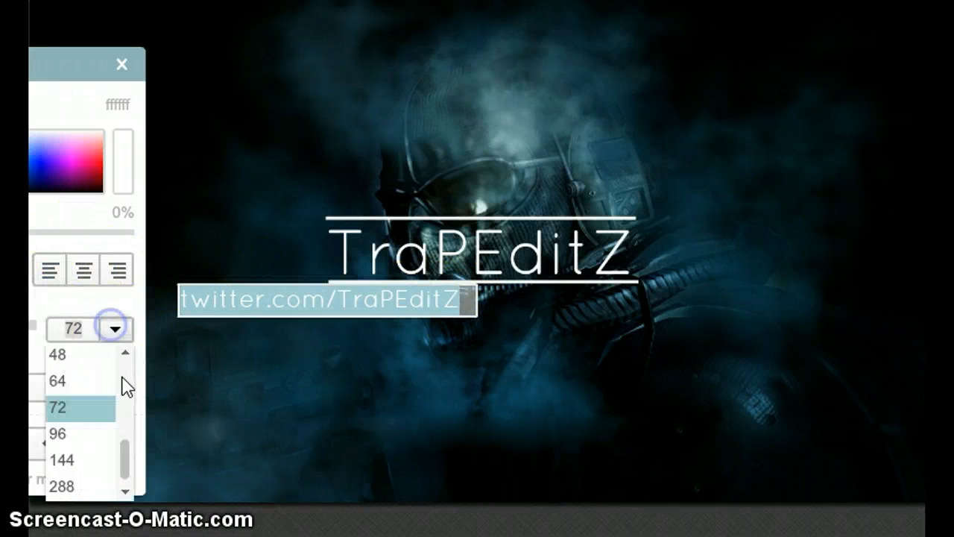
{"action": "left_click", "coordinate": [89, 362]}
{"action": "left_click", "coordinate": [364, 345]}
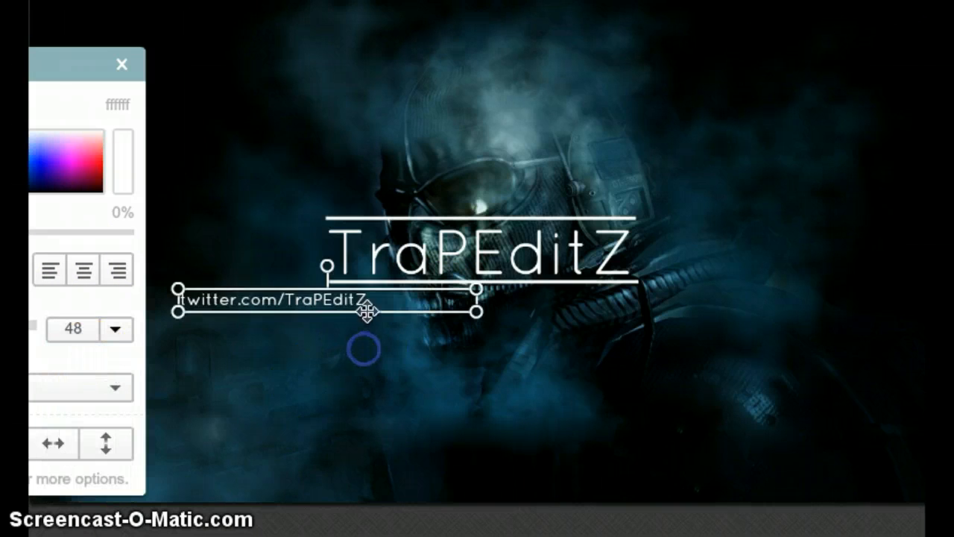
- Shift the "twitter.com/TraPEditZ" text closer to the title's start, just under the lower line, and set its size to 64
{"action": "left_click_drag", "start_coordinate": [386, 299], "coordinate": [431, 297]}
{"action": "left_click", "coordinate": [334, 360]}
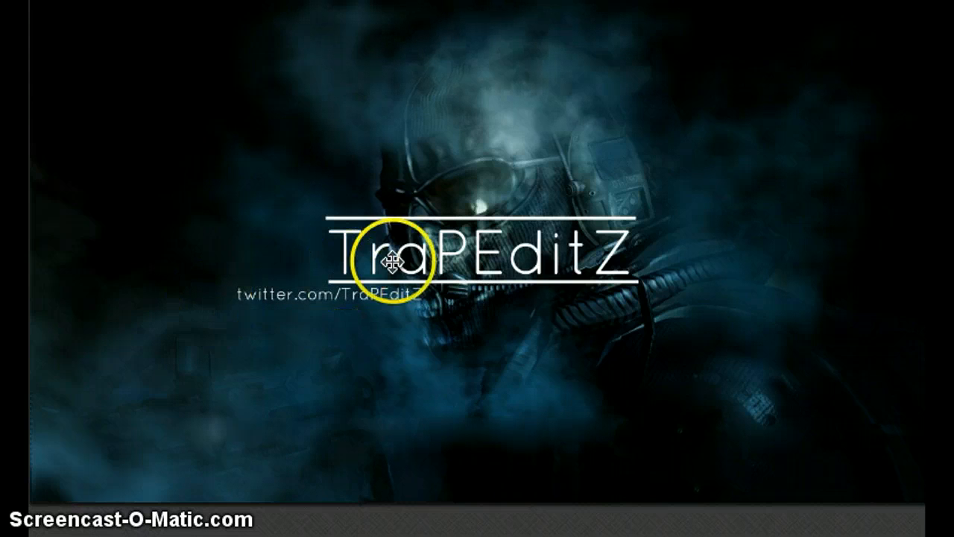
{"action": "double_click", "coordinate": [378, 296]}
{"action": "left_click", "coordinate": [116, 329]}
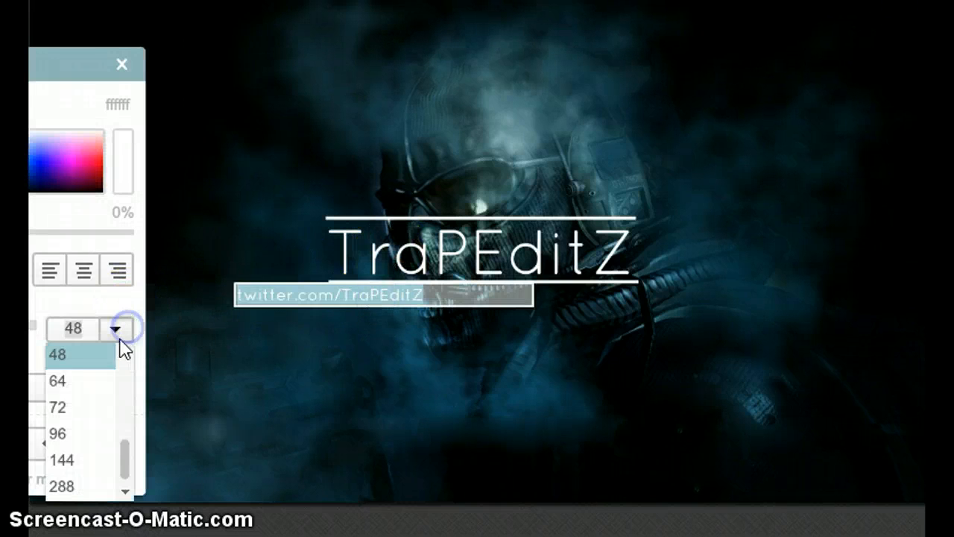
{"action": "left_click", "coordinate": [98, 385]}
{"action": "left_click", "coordinate": [280, 406]}
{"action": "left_click", "coordinate": [214, 346]}
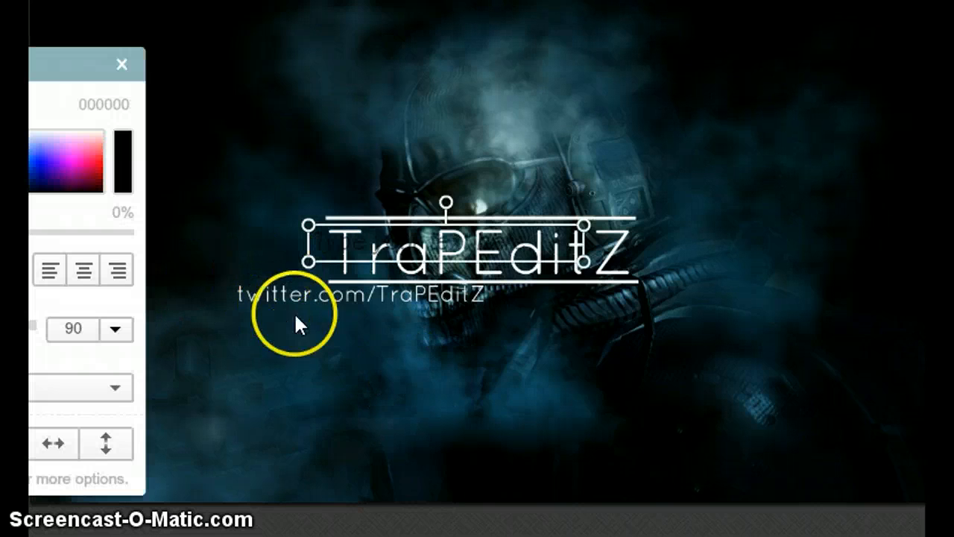
- Place a new text box directly under the Twitter link and enter "facebook.com/Trap Editz" in it
{"action": "left_click_drag", "start_coordinate": [397, 243], "coordinate": [322, 323]}
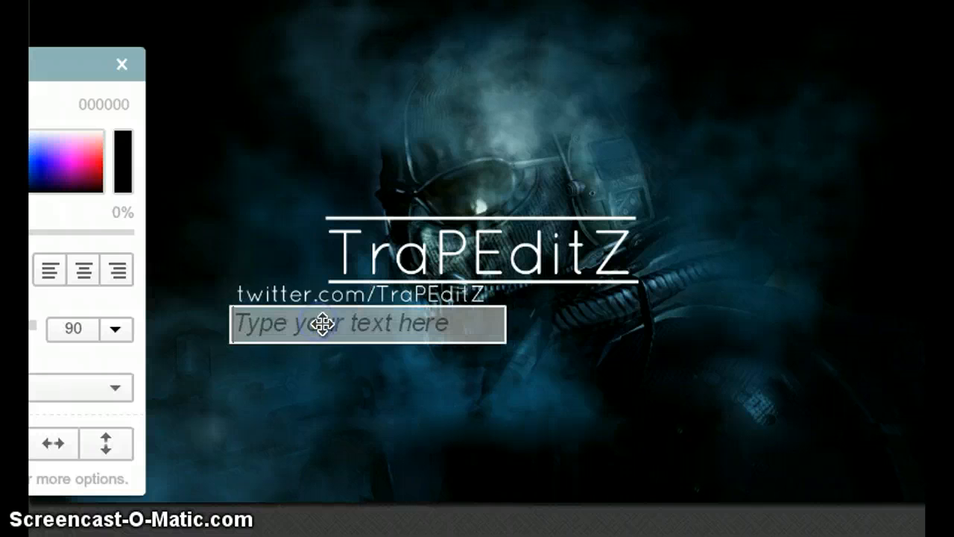
{"action": "type", "text": "F"}
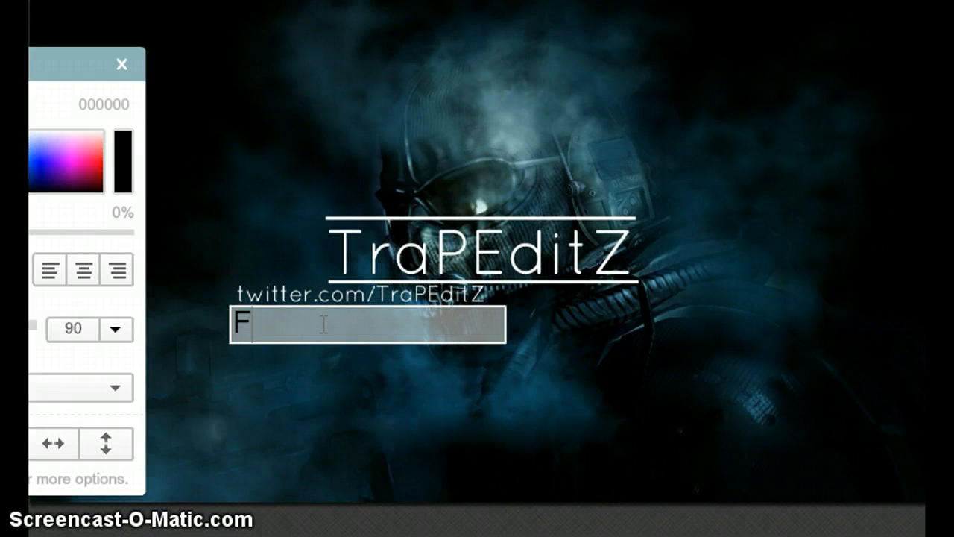
{"action": "key", "text": "BackSpace"}
{"action": "type", "text": "fa"}
{"action": "key", "text": "BackSpace"}
{"action": "key", "text": "BackSpace"}
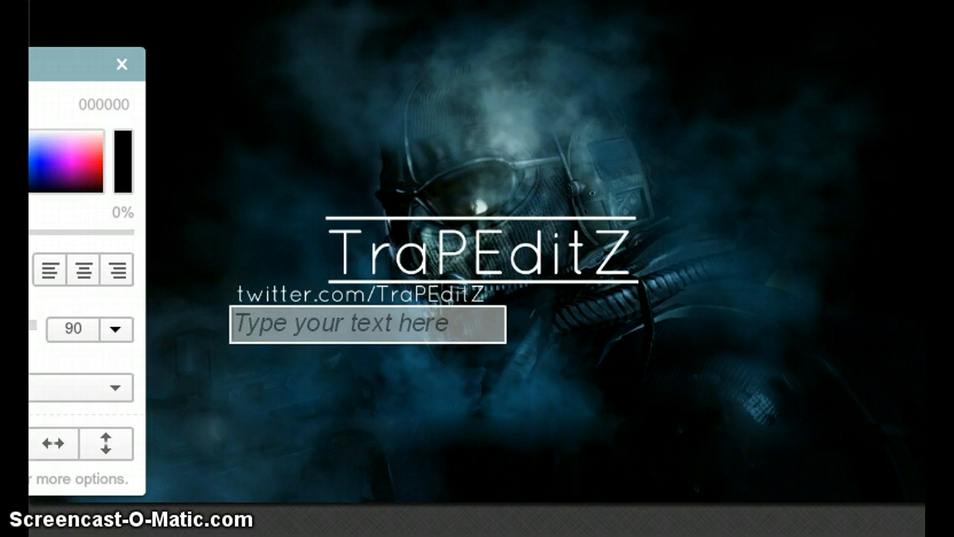
{"action": "type", "text": "facebook.com/"}
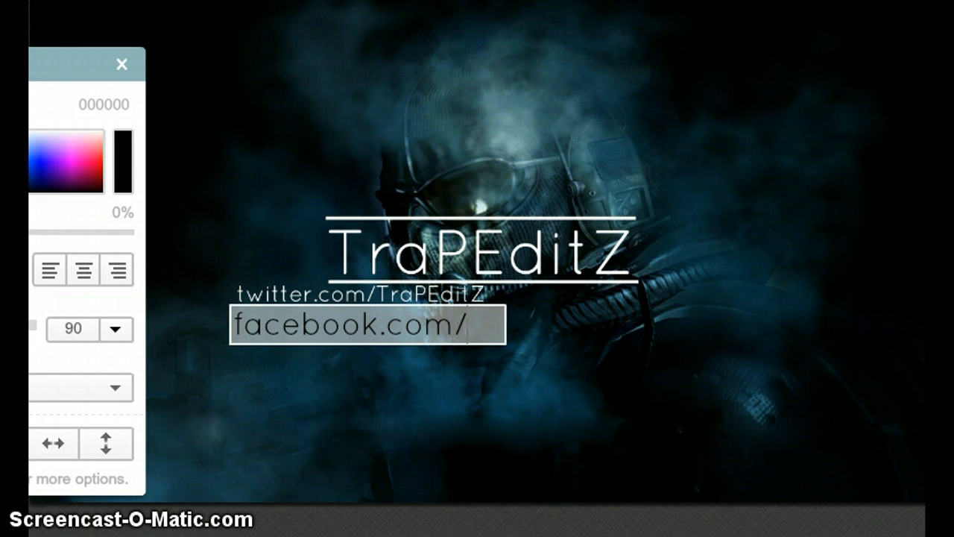
{"action": "type", "text": "TA"}
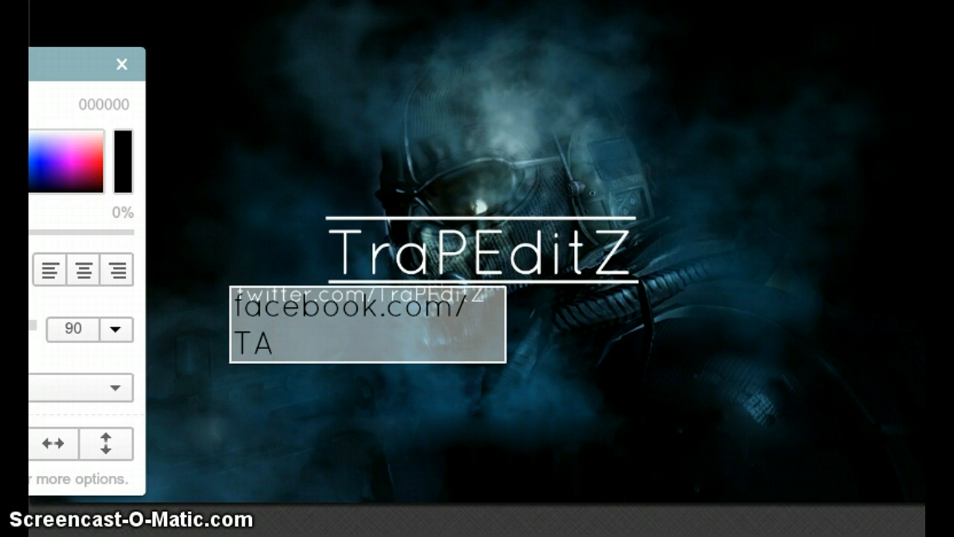
{"action": "key", "text": "BackSpace"}
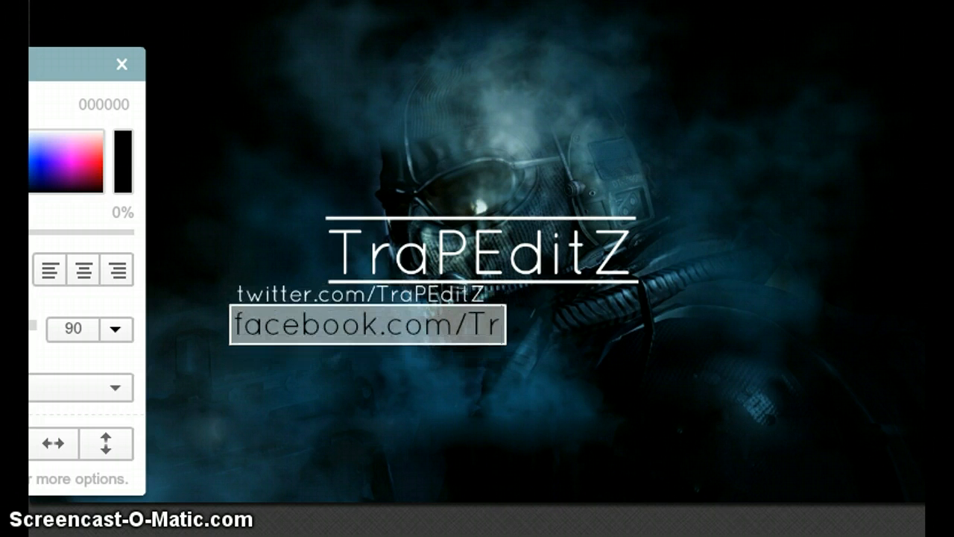
{"action": "type", "text": "rap Editz"}
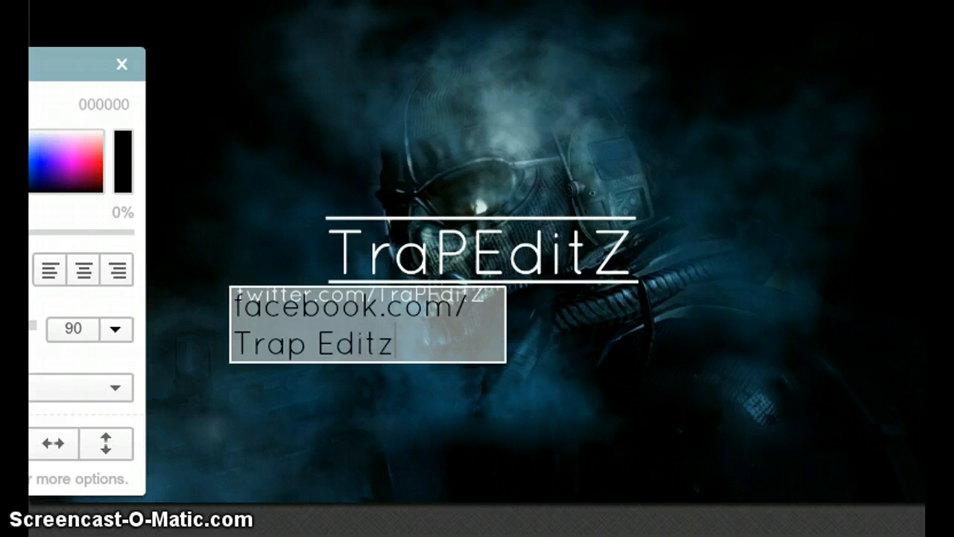
- Colour the whole "facebook.com/Trap Editz" text white and set its size to 64
{"action": "left_click_drag", "start_coordinate": [386, 344], "coordinate": [148, 179]}
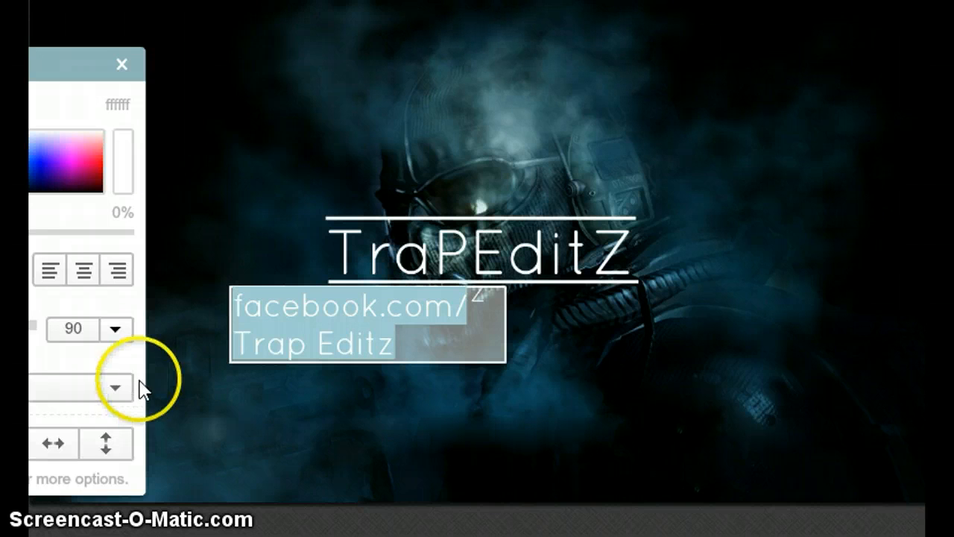
{"action": "left_click", "coordinate": [115, 328]}
{"action": "left_click_drag", "start_coordinate": [126, 403], "coordinate": [128, 462]}
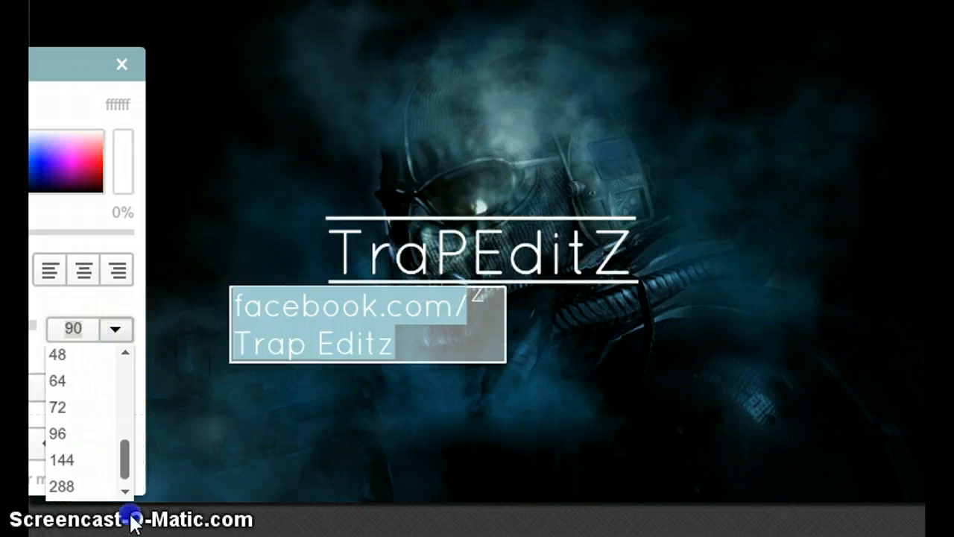
{"action": "left_click", "coordinate": [100, 385]}
{"action": "left_click", "coordinate": [377, 463]}
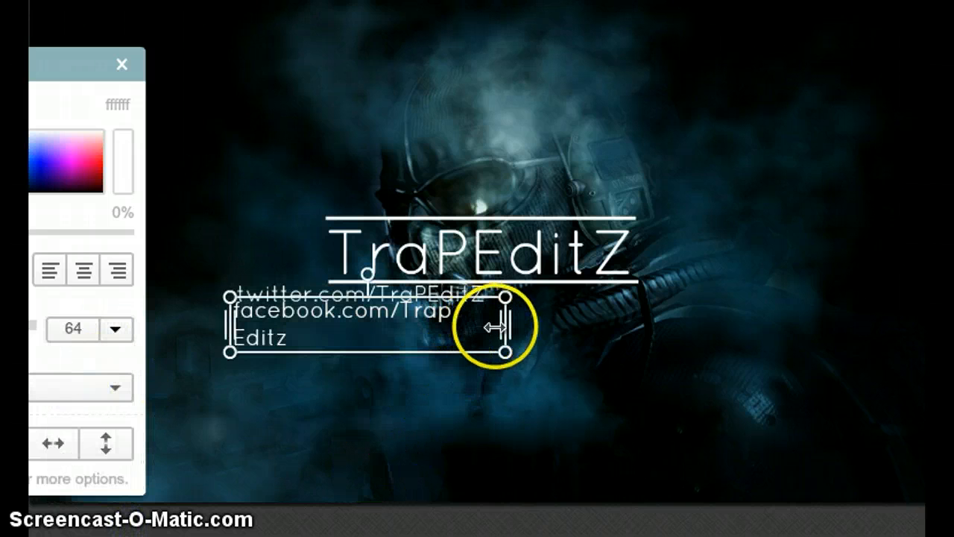
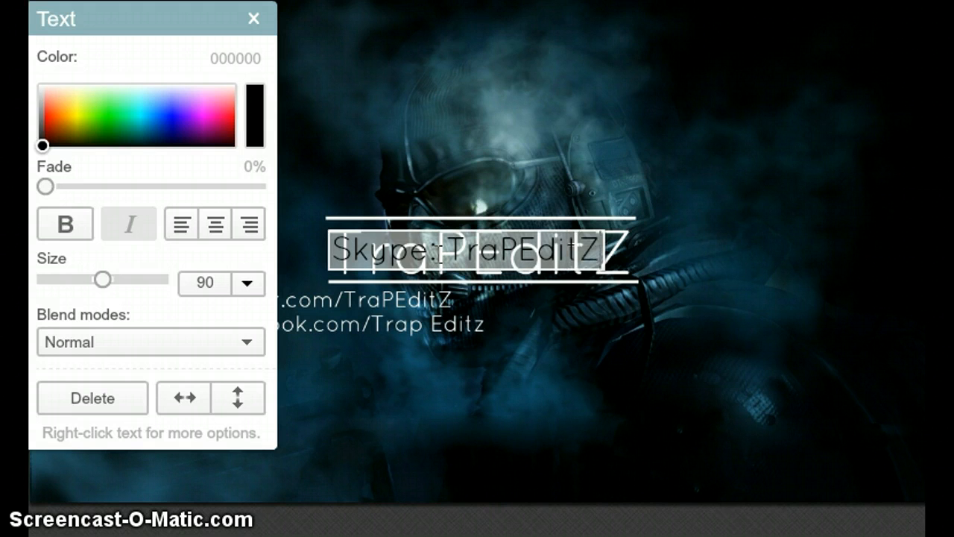
- Colour the whole "Skype: TraPEditZ" text white (ffffff) and set its size to 64
{"action": "left_click_drag", "start_coordinate": [594, 242], "coordinate": [117, 213]}
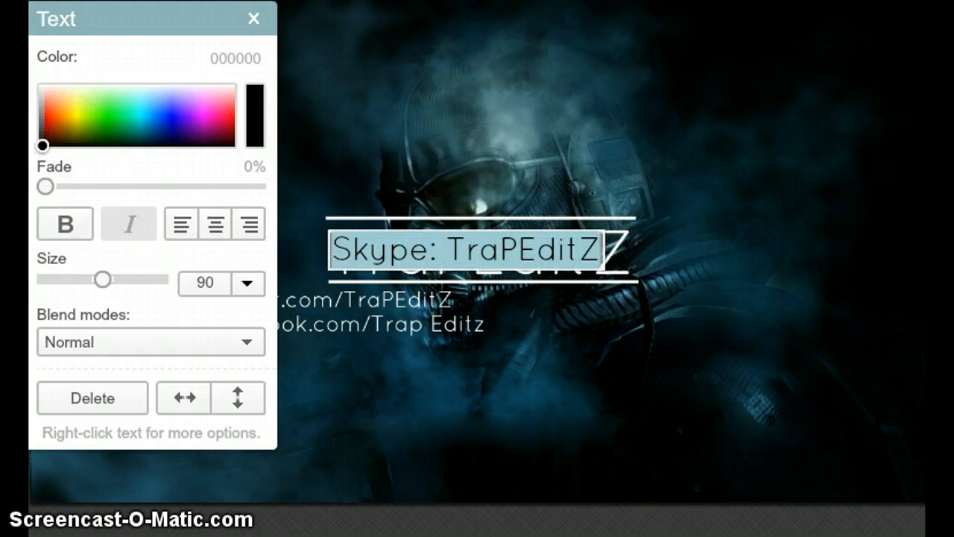
{"action": "left_click", "coordinate": [37, 87]}
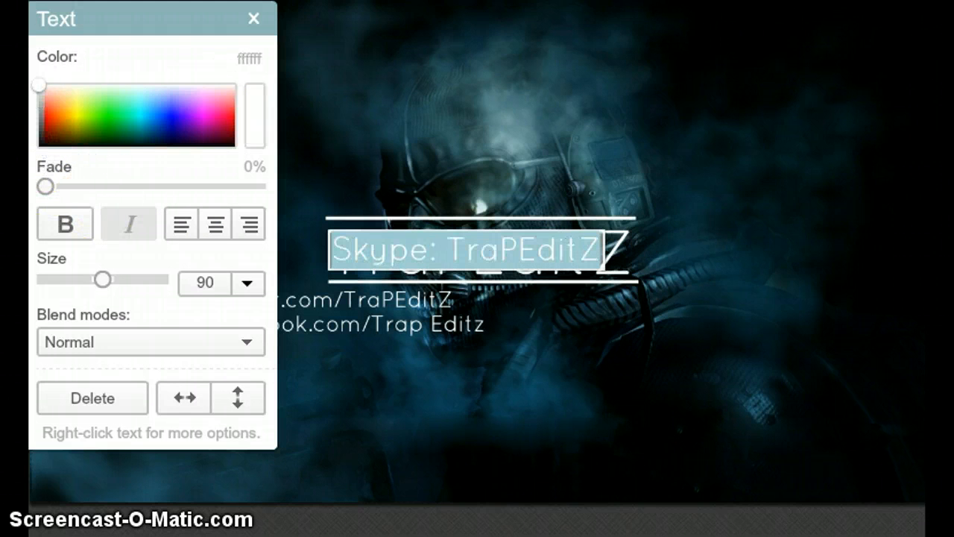
{"action": "left_click", "coordinate": [243, 283]}
{"action": "left_click_drag", "start_coordinate": [261, 336], "coordinate": [261, 421]}
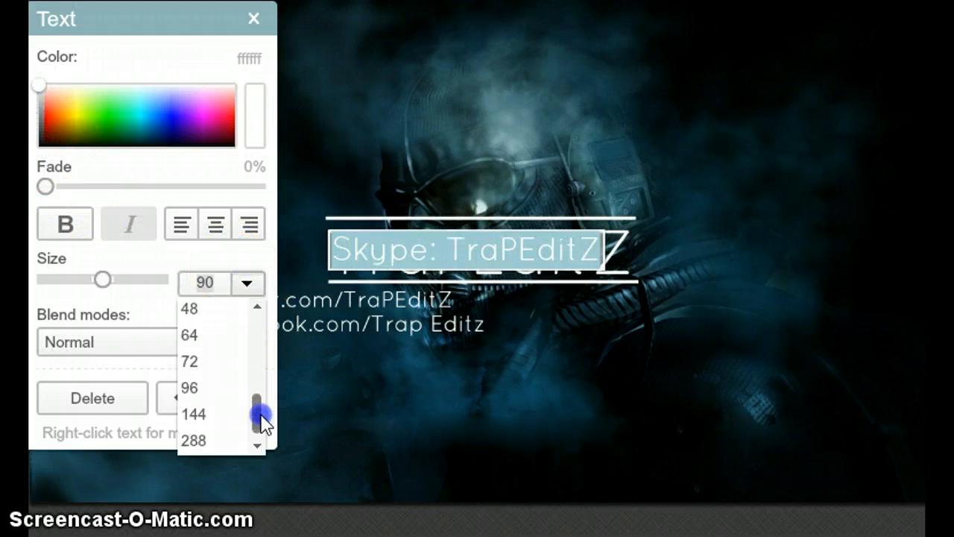
{"action": "left_click", "coordinate": [197, 334]}
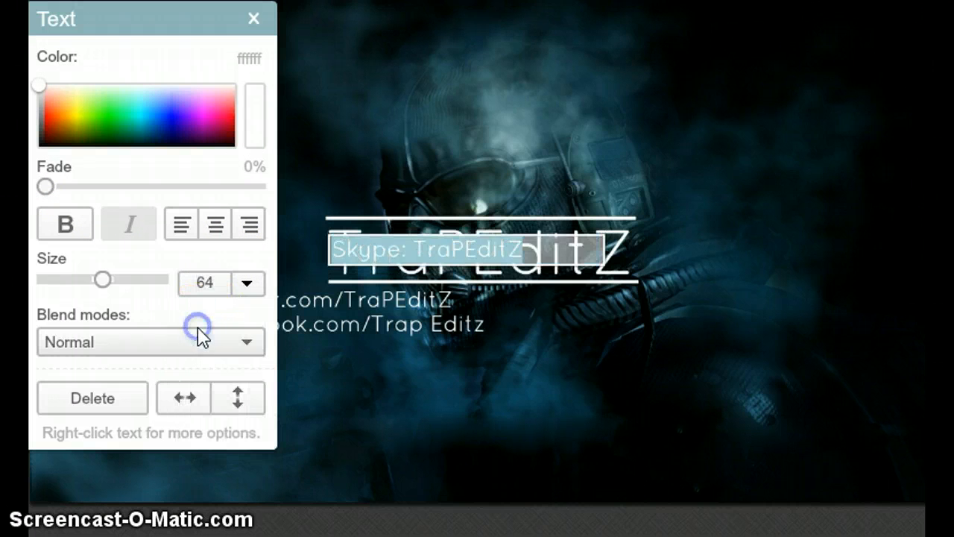
- Move the Skype text below the lower decorative line, starting under the title's last letters and level with the Twitter link
{"action": "left_click", "coordinate": [498, 282]}
{"action": "left_click_drag", "start_coordinate": [498, 282], "coordinate": [719, 296]}
{"action": "left_click", "coordinate": [697, 388]}
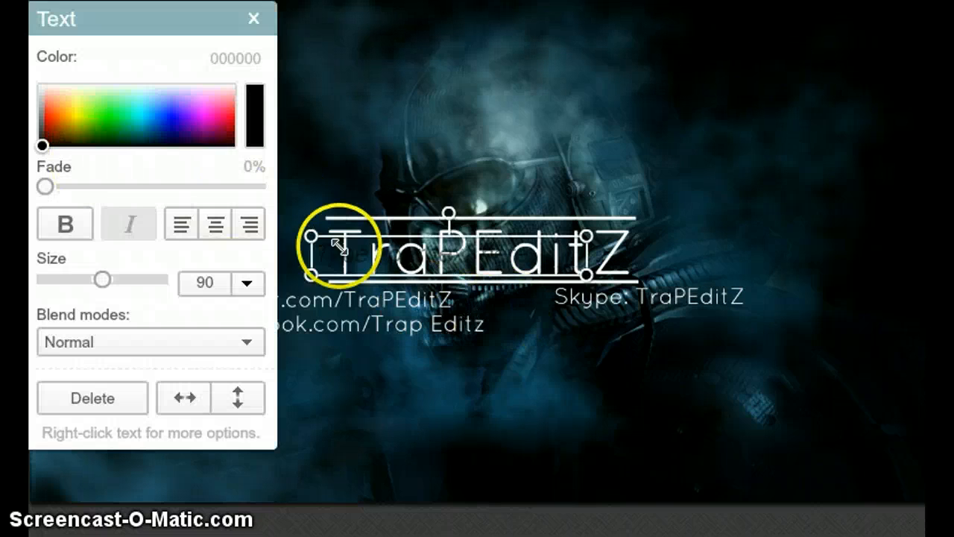
- Enter "YouTube.com/TraPEditZ" in the new empty text box over the title
{"action": "left_click", "coordinate": [450, 276]}
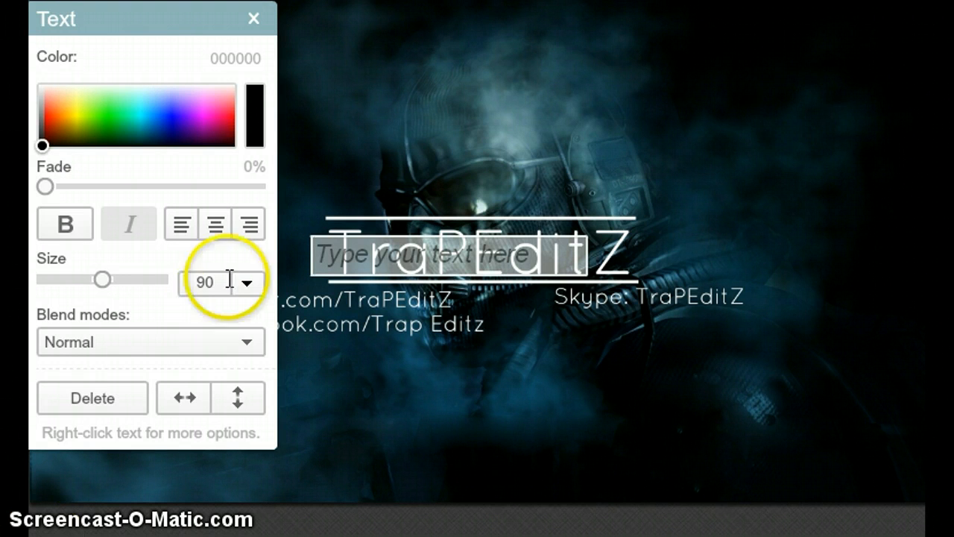
{"action": "left_click", "coordinate": [402, 261]}
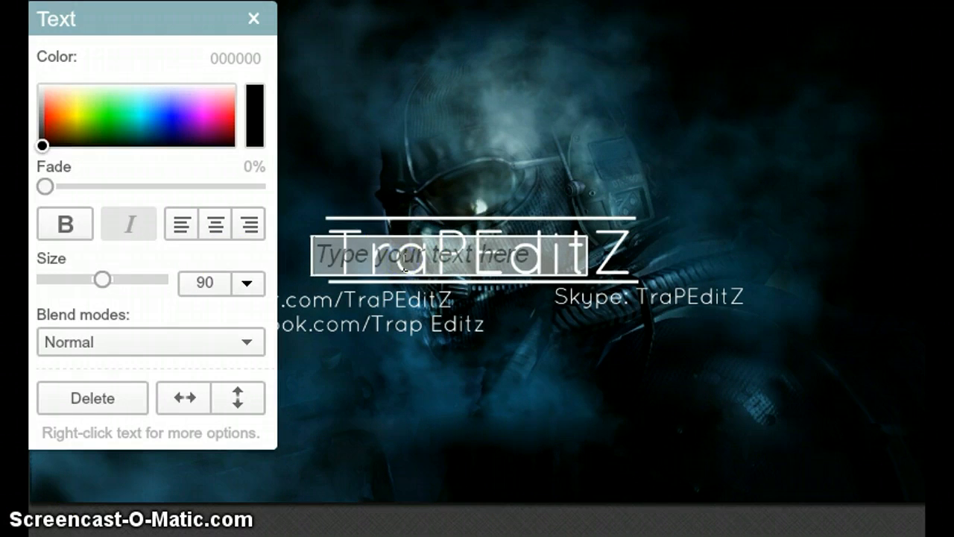
{"action": "type", "text": "y"}
{"action": "key", "text": "BackSpace"}
{"action": "type", "text": "y"}
{"action": "key", "text": "BackSpace"}
{"action": "type", "text": "y"}
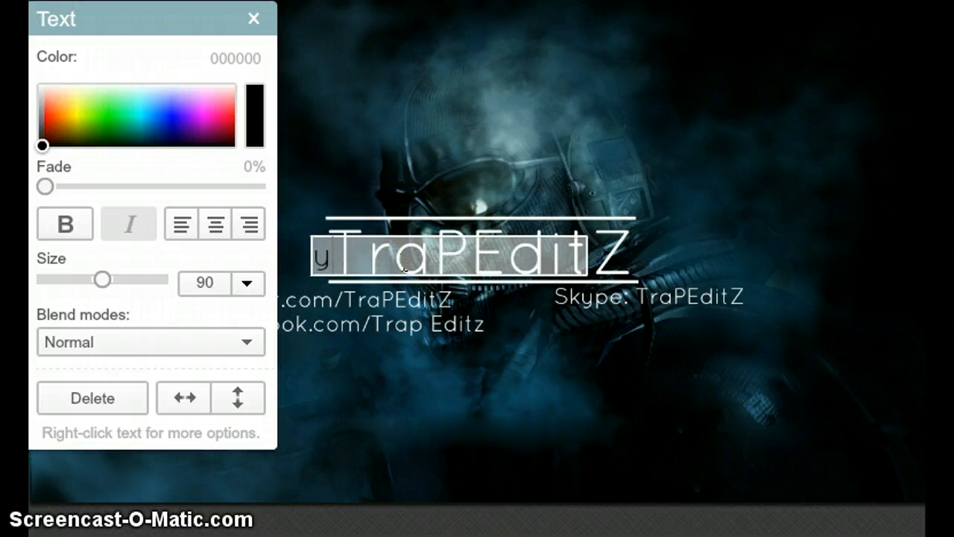
{"action": "key", "text": "BackSpace"}
{"action": "type", "text": "y"}
{"action": "key", "text": "BackSpace"}
{"action": "type", "text": "YouTube.com/"}
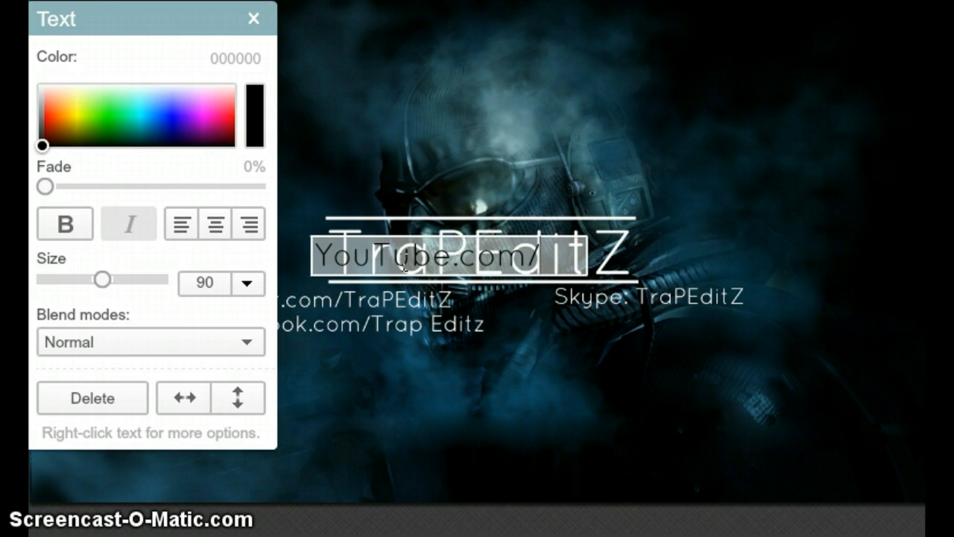
{"action": "type", "text": "ap"}
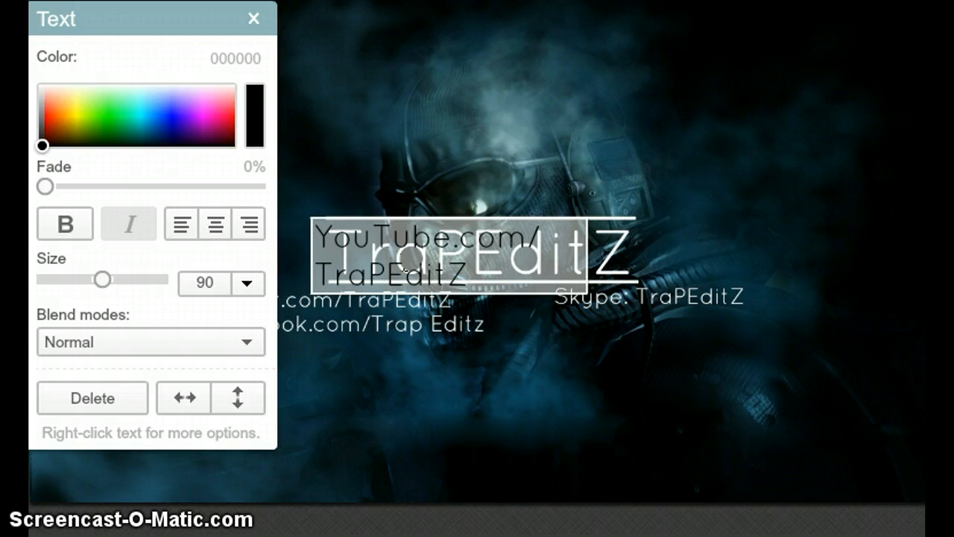
- Colour the whole "YouTube.com/TraPEditZ" text white (ffffff) and set its size to 64
{"action": "left_click_drag", "start_coordinate": [471, 275], "coordinate": [160, 129]}
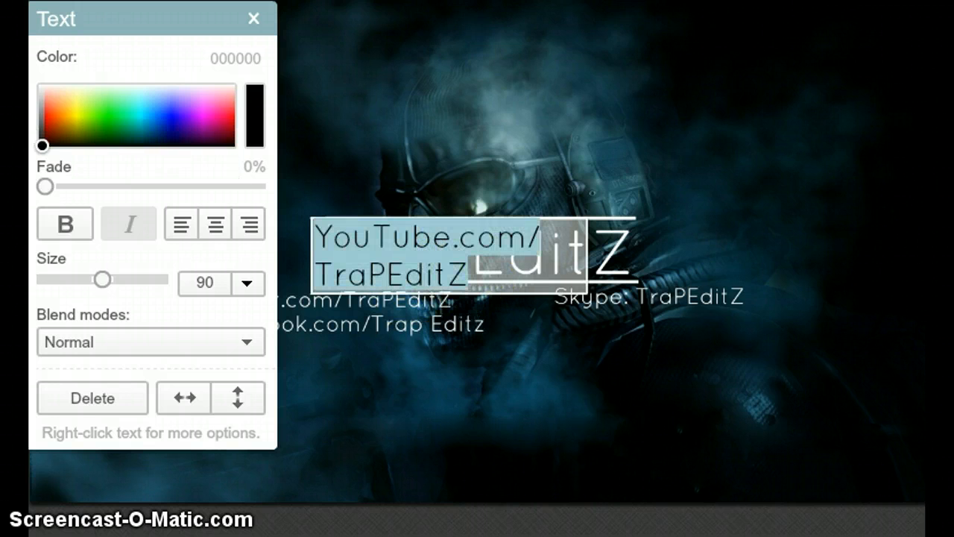
{"action": "left_click_drag", "start_coordinate": [42, 146], "coordinate": [34, 43]}
{"action": "left_click", "coordinate": [163, 273]}
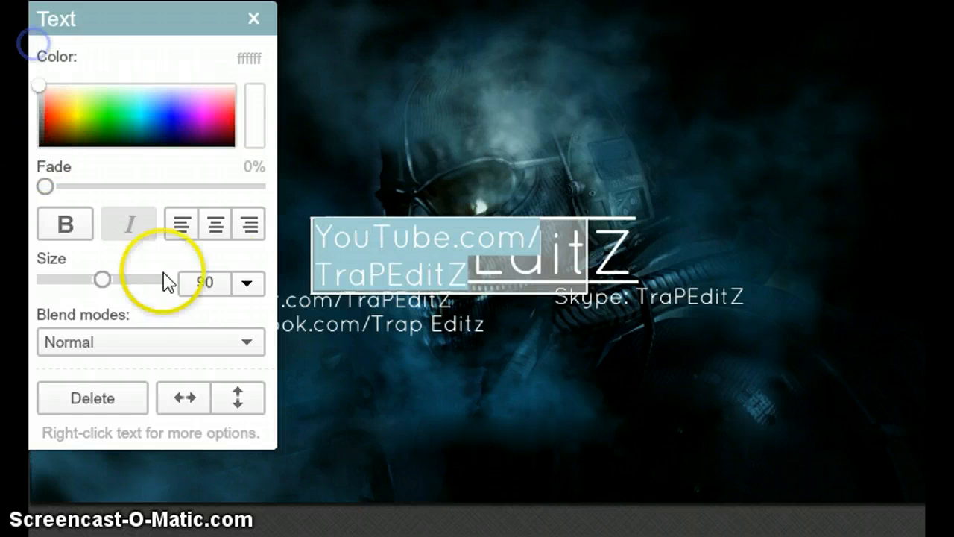
{"action": "left_click", "coordinate": [246, 283]}
{"action": "left_click_drag", "start_coordinate": [255, 342], "coordinate": [255, 409]}
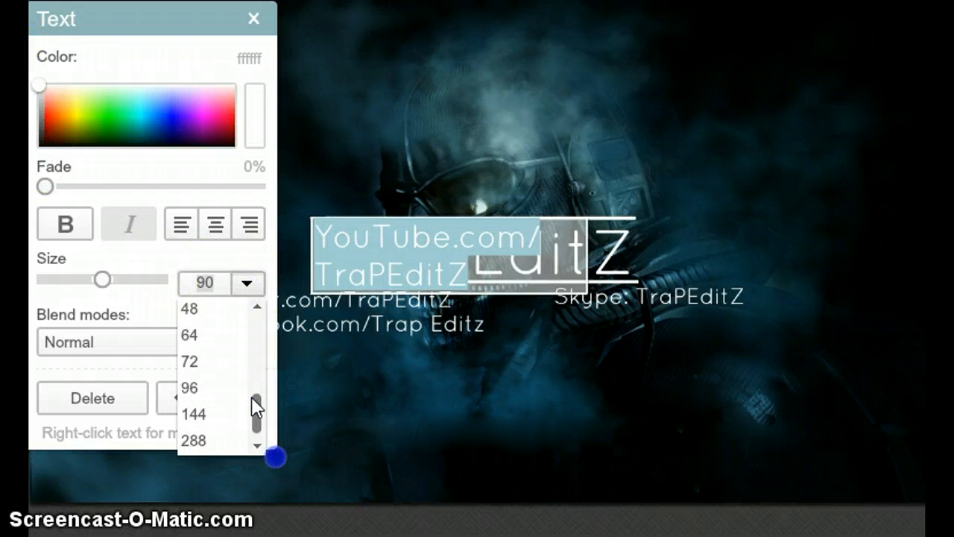
{"action": "left_click", "coordinate": [210, 336]}
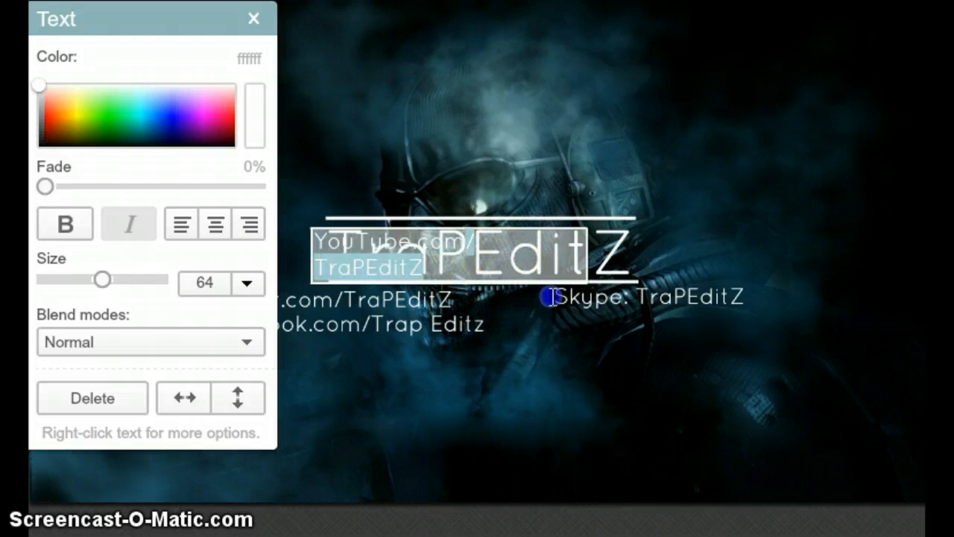
- Move the YouTube text under the Skype text and widen its box so the link fits on one row
{"action": "left_click", "coordinate": [551, 380]}
{"action": "double_click", "coordinate": [440, 265]}
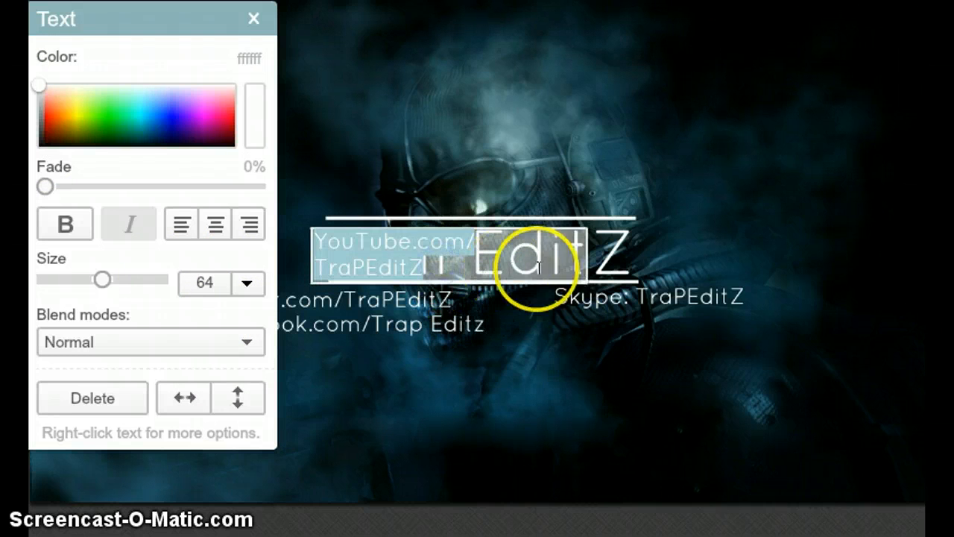
{"action": "left_click", "coordinate": [523, 377]}
{"action": "left_click_drag", "start_coordinate": [522, 261], "coordinate": [717, 337]}
{"action": "left_click_drag", "start_coordinate": [779, 332], "coordinate": [832, 335]}
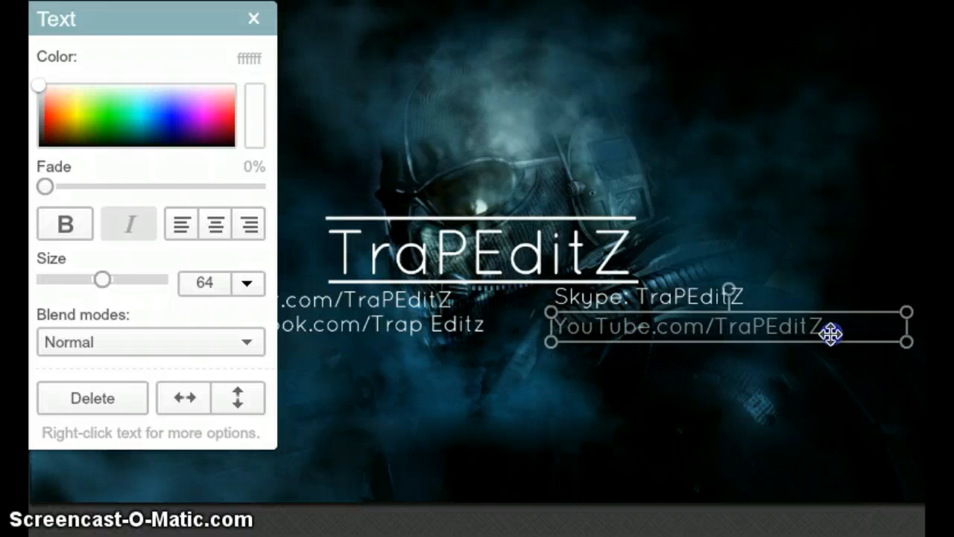
- Nudge the YouTube text slightly up so it lines up with the Skype text and the Facebook link's row
{"action": "left_click", "coordinate": [774, 291]}
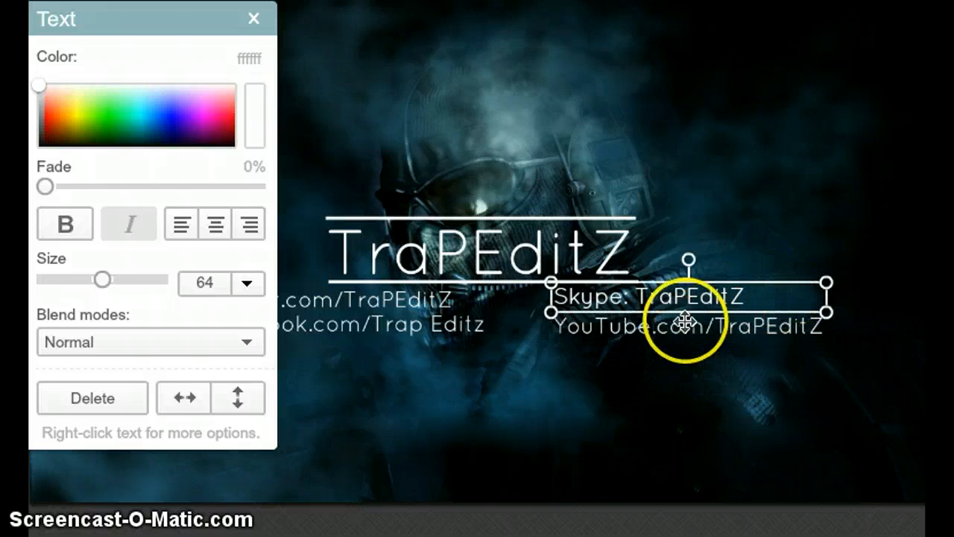
{"action": "left_click", "coordinate": [641, 334]}
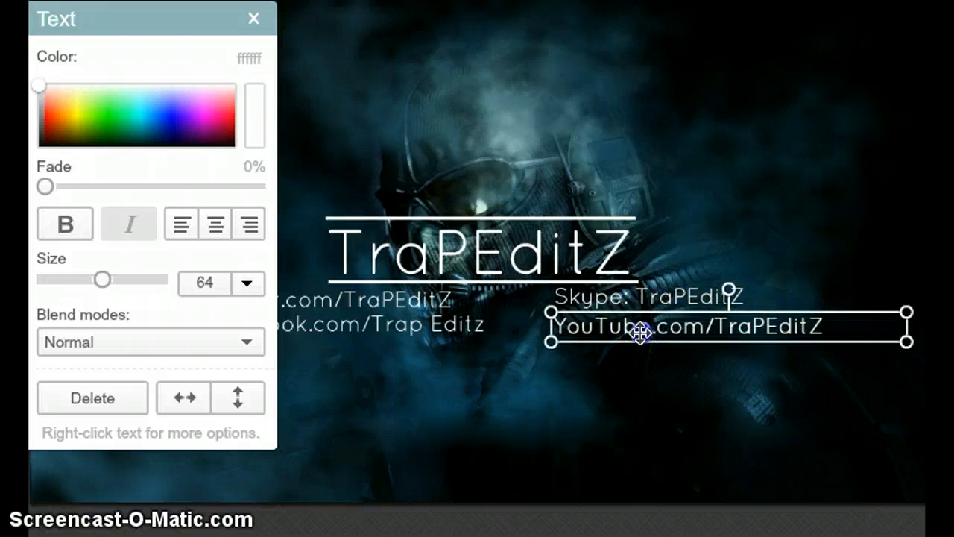
{"action": "left_click_drag", "start_coordinate": [641, 334], "coordinate": [643, 333]}
{"action": "left_click", "coordinate": [628, 372]}
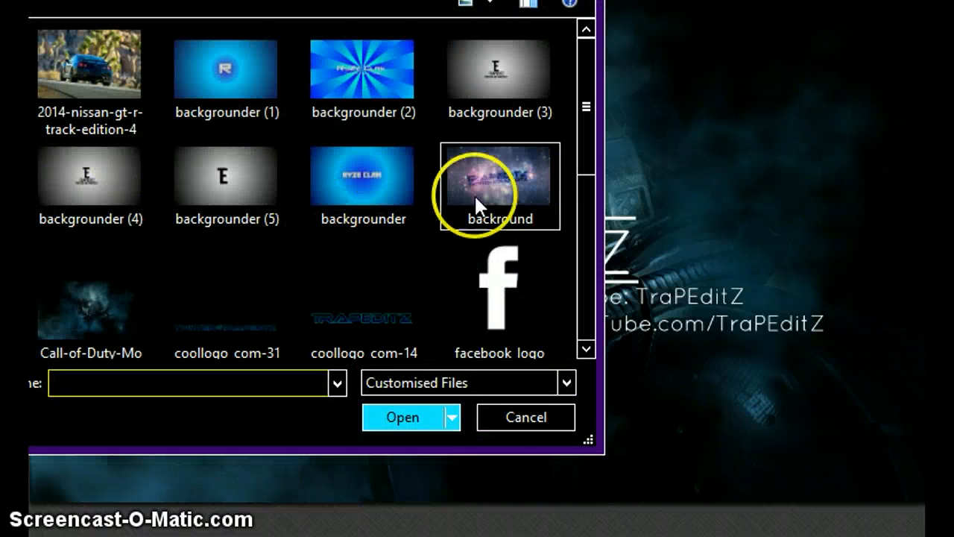
- Add the facebook_logo image as an overlay and move it over the first part of the Facebook link
{"action": "left_click", "coordinate": [514, 287]}
{"action": "left_click", "coordinate": [429, 418]}
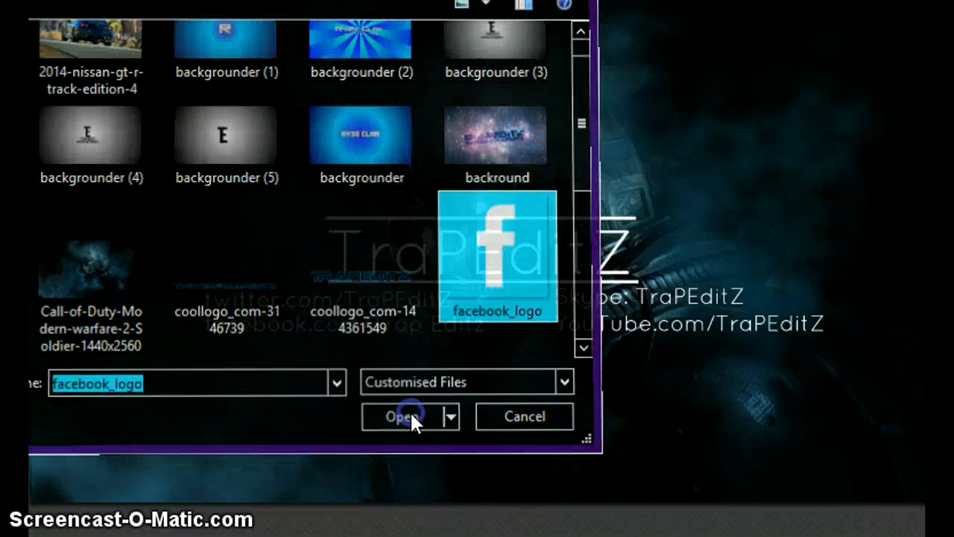
{"action": "left_click_drag", "start_coordinate": [519, 328], "coordinate": [301, 319]}
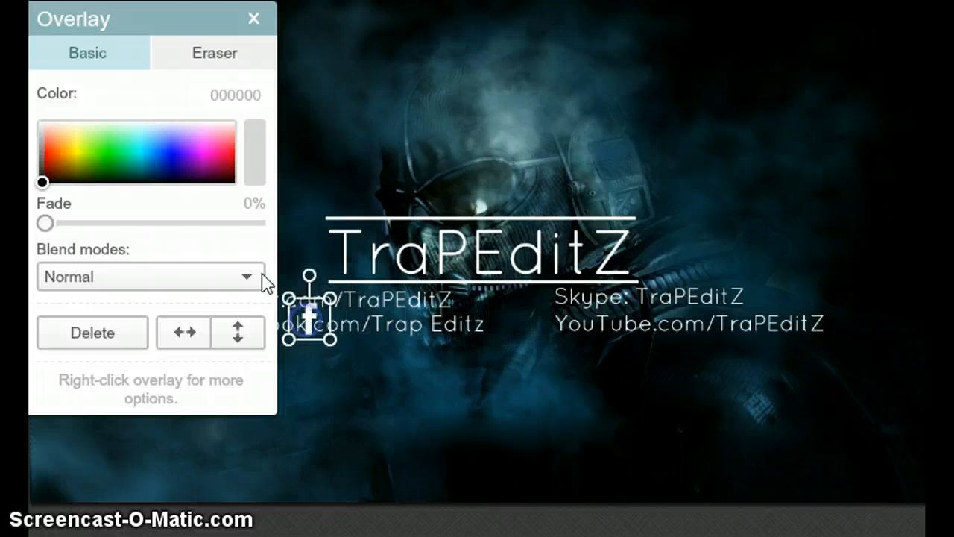
- Shrink the Facebook logo to about the link's text height and place it just in front of the Facebook link
{"action": "left_click_drag", "start_coordinate": [213, 23], "coordinate": [748, 74]}
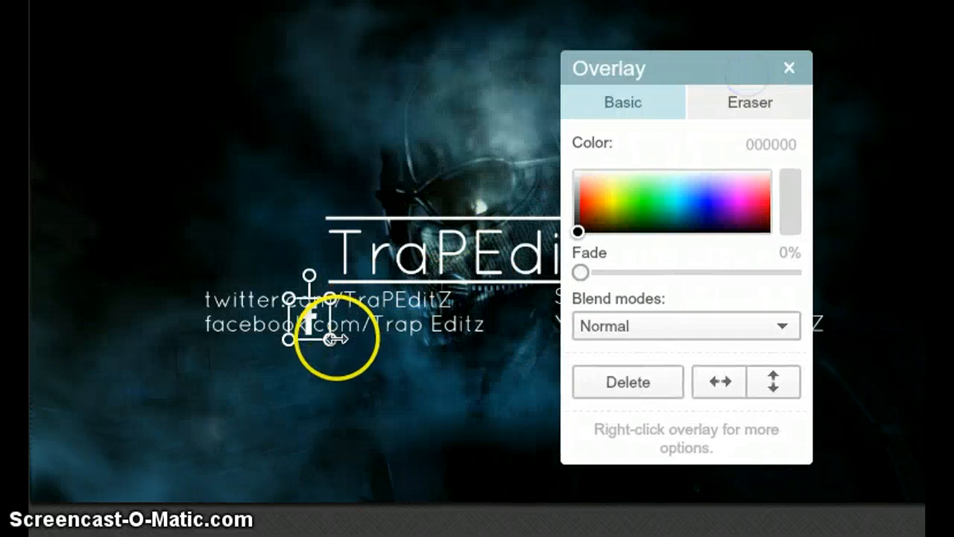
{"action": "left_click_drag", "start_coordinate": [333, 343], "coordinate": [330, 335]}
{"action": "left_click_drag", "start_coordinate": [301, 303], "coordinate": [197, 326]}
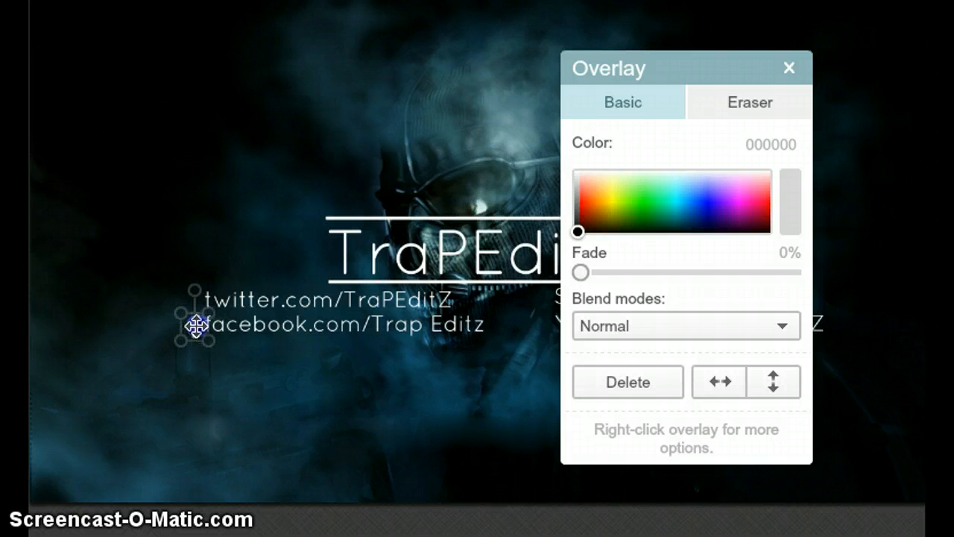
{"action": "left_click", "coordinate": [229, 363]}
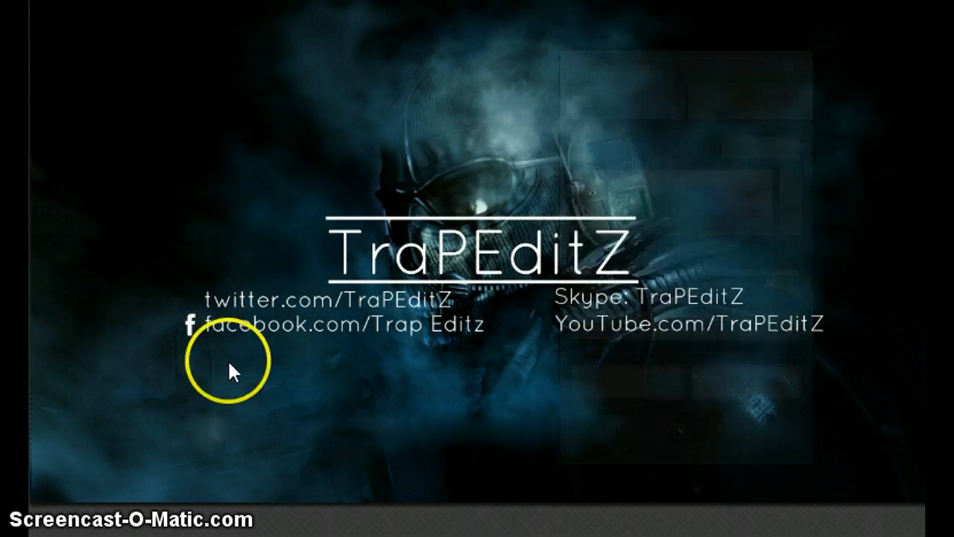
{"action": "left_click_drag", "start_coordinate": [194, 333], "coordinate": [193, 330]}
{"action": "left_click", "coordinate": [197, 362]}
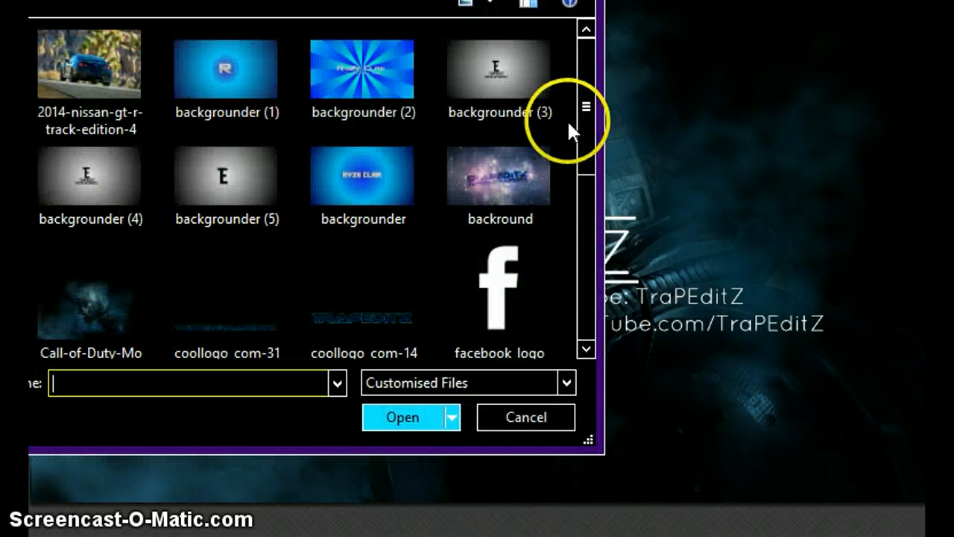
- Add the Twitter_logo_white image as an overlay, shrink it, and place it in front of the Twitter link
{"action": "left_click_drag", "start_coordinate": [585, 112], "coordinate": [573, 231]}
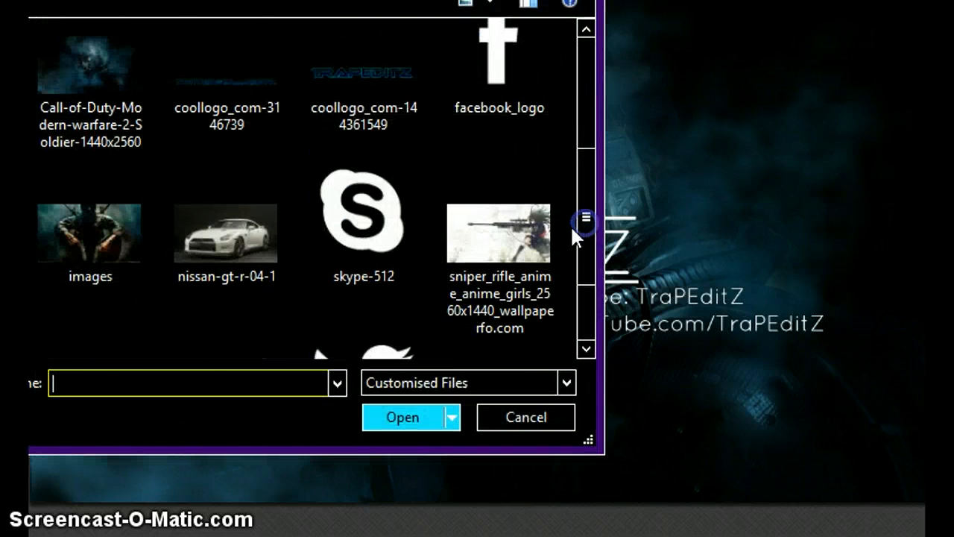
{"action": "left_click_drag", "start_coordinate": [580, 196], "coordinate": [433, 256]}
{"action": "left_click", "coordinate": [226, 146]}
{"action": "left_click", "coordinate": [340, 144]}
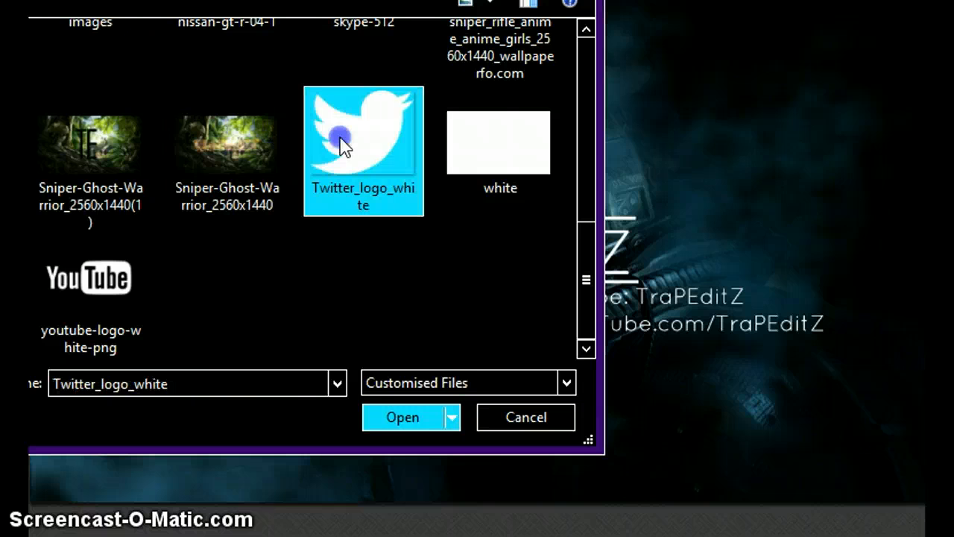
{"action": "left_click", "coordinate": [433, 407]}
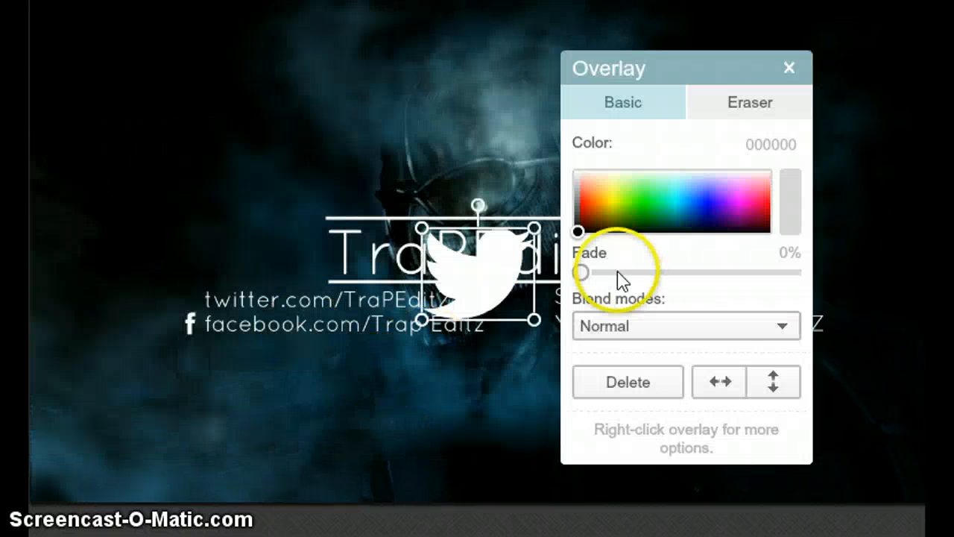
{"action": "left_click_drag", "start_coordinate": [534, 322], "coordinate": [192, 299]}
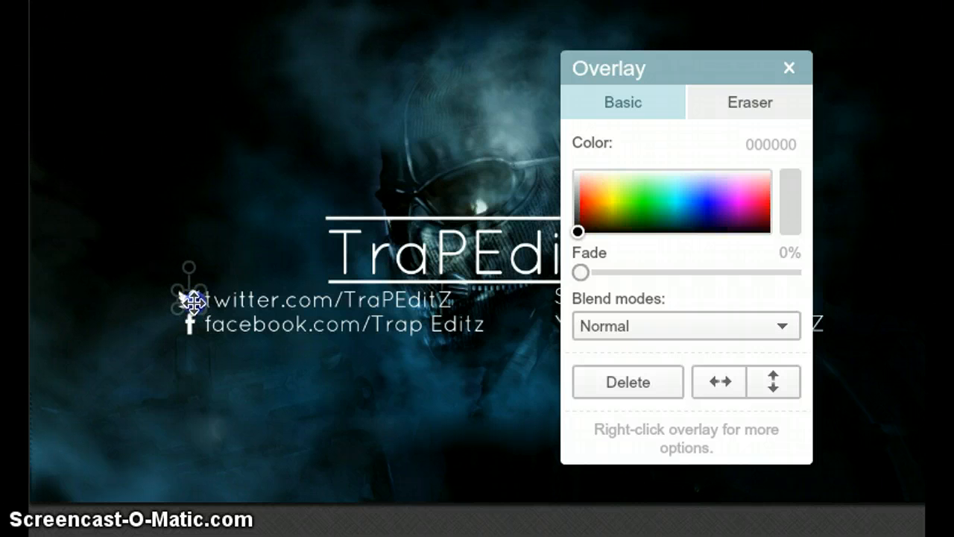
{"action": "left_click", "coordinate": [192, 346]}
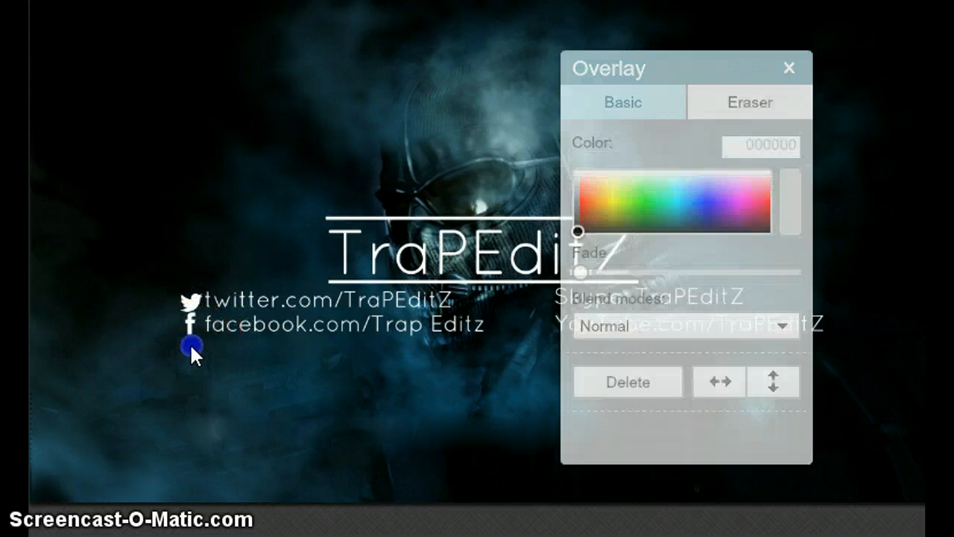
- Fine-tune the Twitter logo's size and position so it sits beside the Twitter link, above the Facebook logo
{"action": "left_click", "coordinate": [191, 298]}
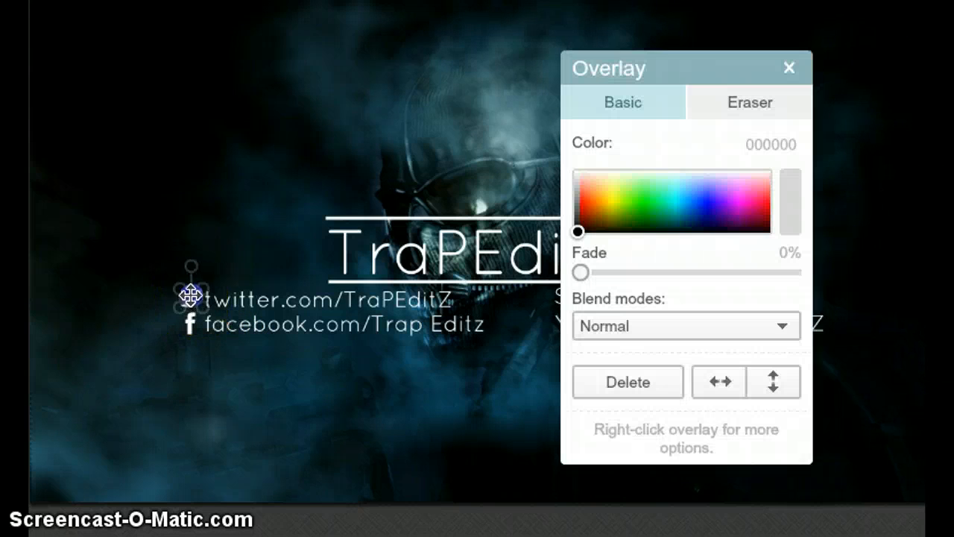
{"action": "left_click_drag", "start_coordinate": [191, 296], "coordinate": [207, 311]}
{"action": "left_click", "coordinate": [217, 379]}
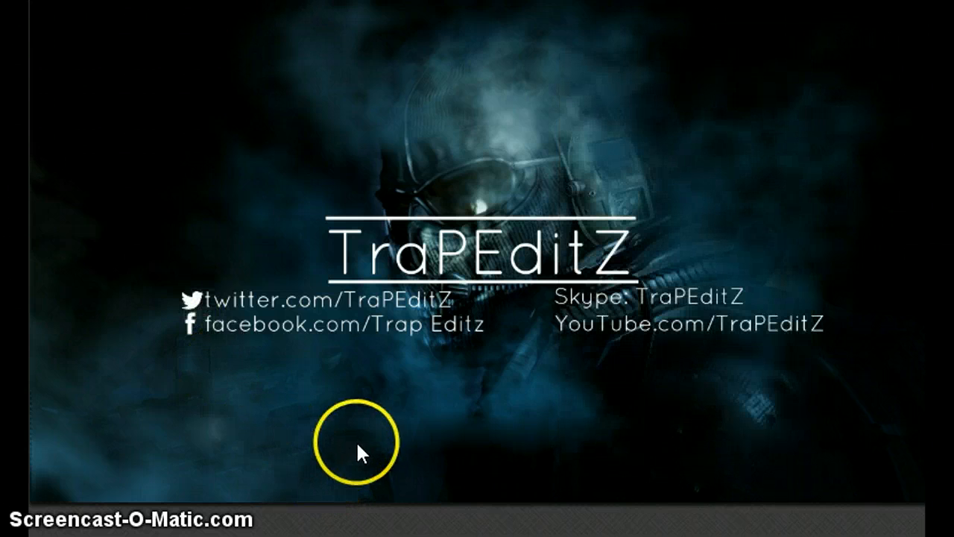
{"action": "left_click", "coordinate": [188, 297]}
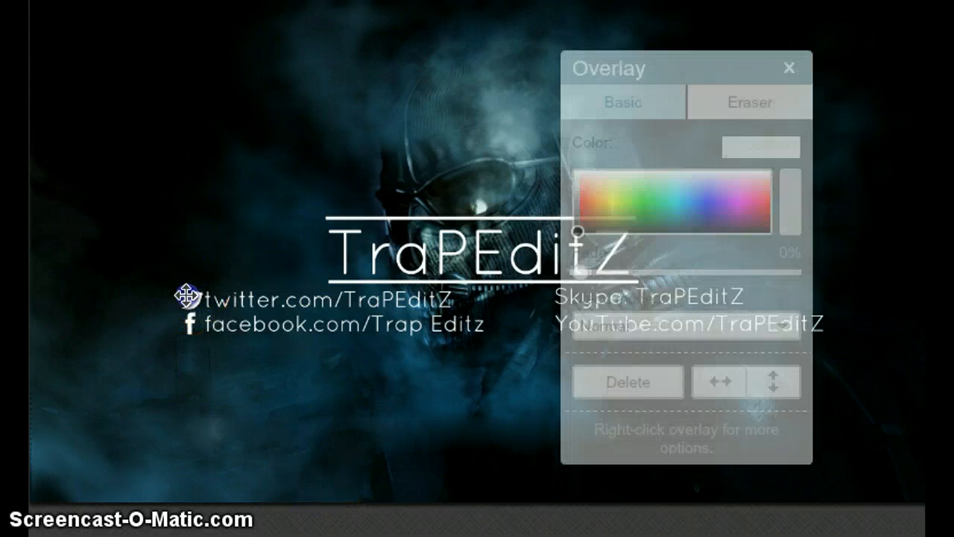
{"action": "mouse_move", "coordinate": [186, 294]}
{"action": "left_mouse_down"}
{"action": "mouse_move", "coordinate": [208, 315]}
{"action": "mouse_move", "coordinate": [191, 300]}
{"action": "left_mouse_up"}
{"action": "left_click", "coordinate": [221, 397]}
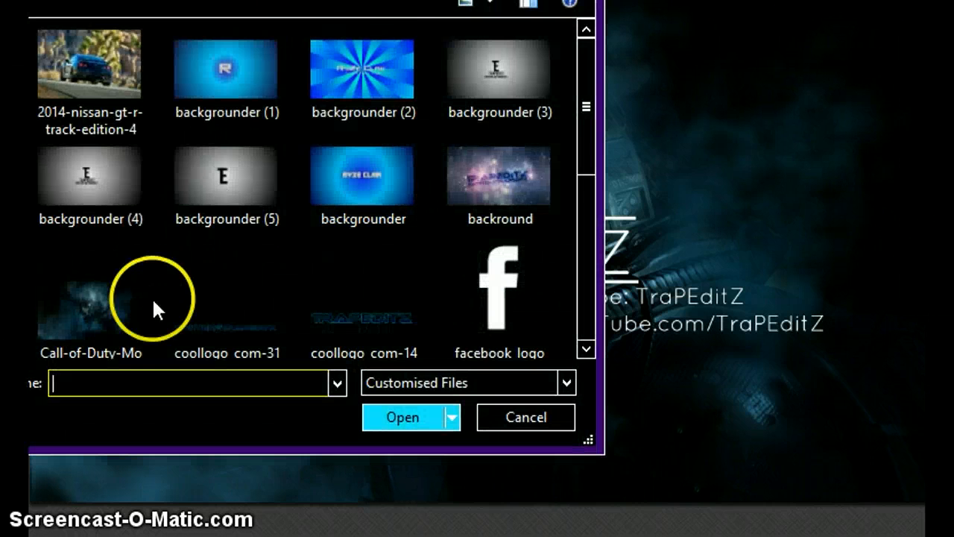
- Add the youtube-logo-white-png image as an overlay, shrink it, and place it in front of the YouTube link
{"action": "left_click_drag", "start_coordinate": [587, 120], "coordinate": [584, 339]}
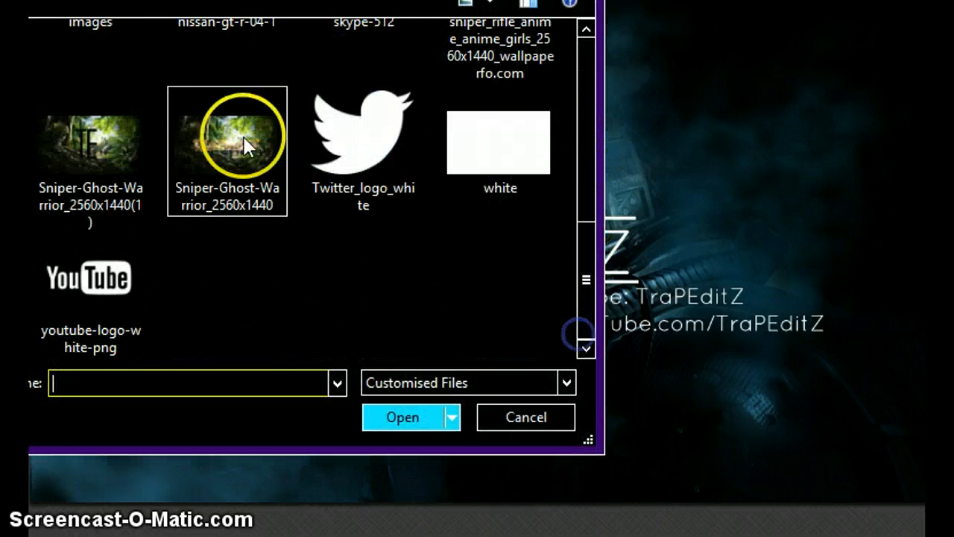
{"action": "left_click", "coordinate": [91, 257]}
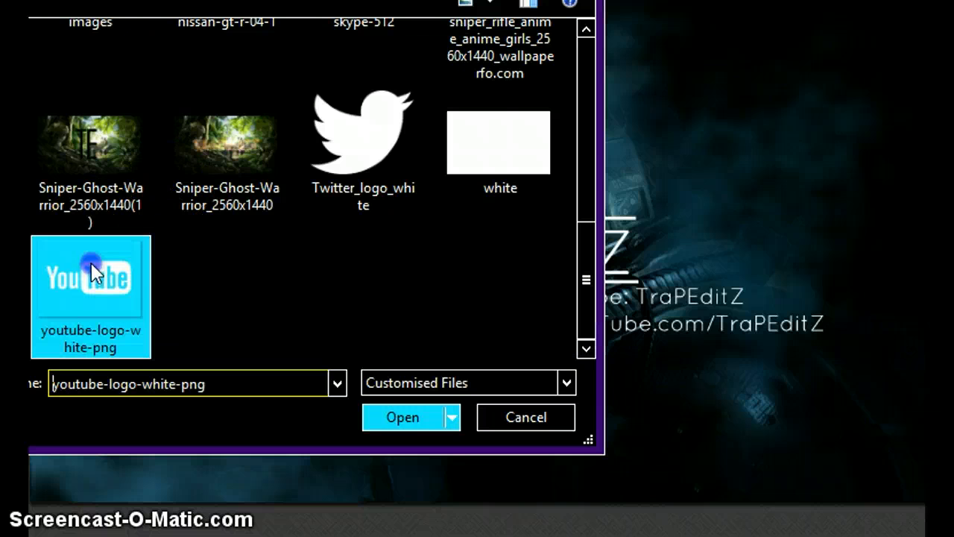
{"action": "left_click", "coordinate": [392, 422]}
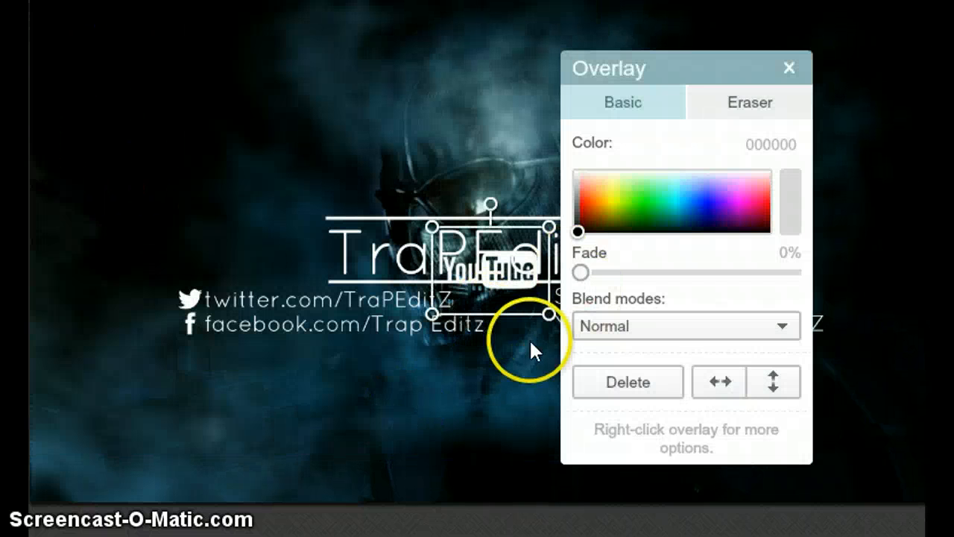
{"action": "left_click_drag", "start_coordinate": [548, 313], "coordinate": [512, 313]}
{"action": "left_click_drag", "start_coordinate": [708, 65], "coordinate": [829, 61]}
{"action": "left_click_drag", "start_coordinate": [548, 341], "coordinate": [526, 326]}
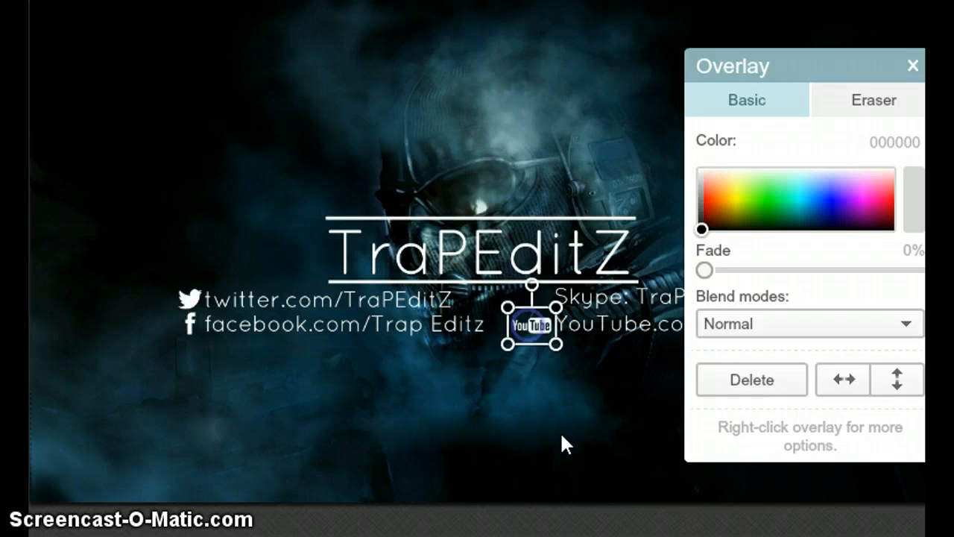
{"action": "left_click", "coordinate": [574, 410]}
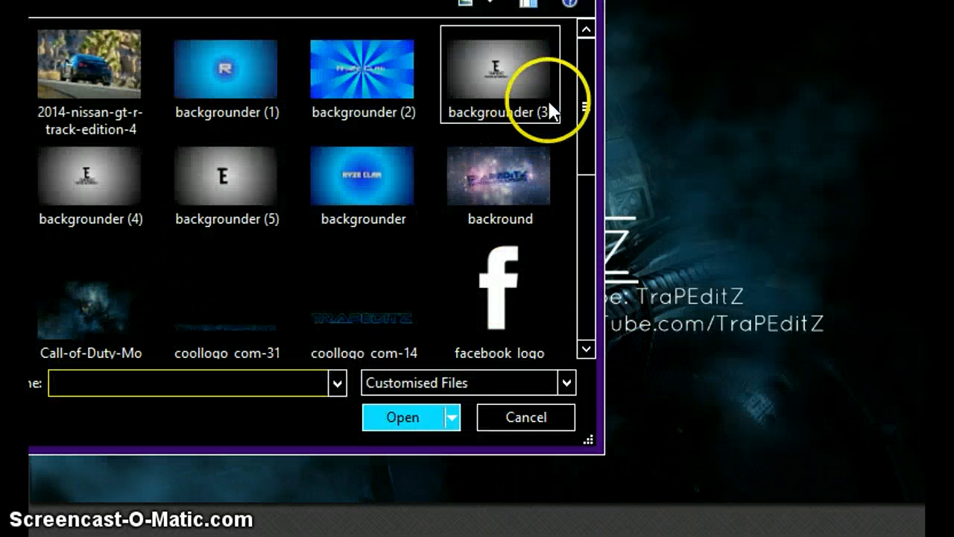
- Add the skype-512 image as an overlay, shrink it, and place it in front of the Skype text, above the YouTube logo
{"action": "left_click_drag", "start_coordinate": [582, 95], "coordinate": [621, 201]}
{"action": "left_click", "coordinate": [366, 197]}
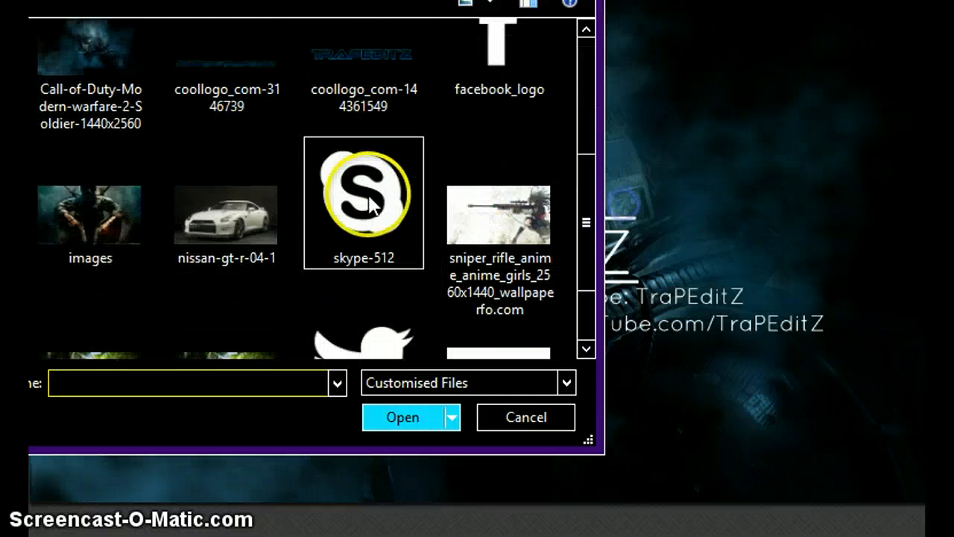
{"action": "left_click", "coordinate": [402, 420]}
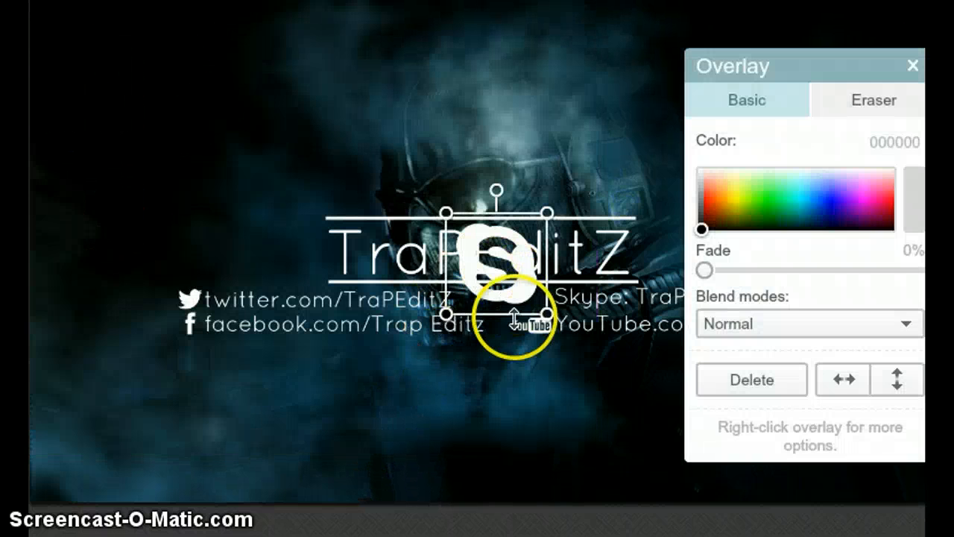
{"action": "left_click_drag", "start_coordinate": [548, 314], "coordinate": [542, 291]}
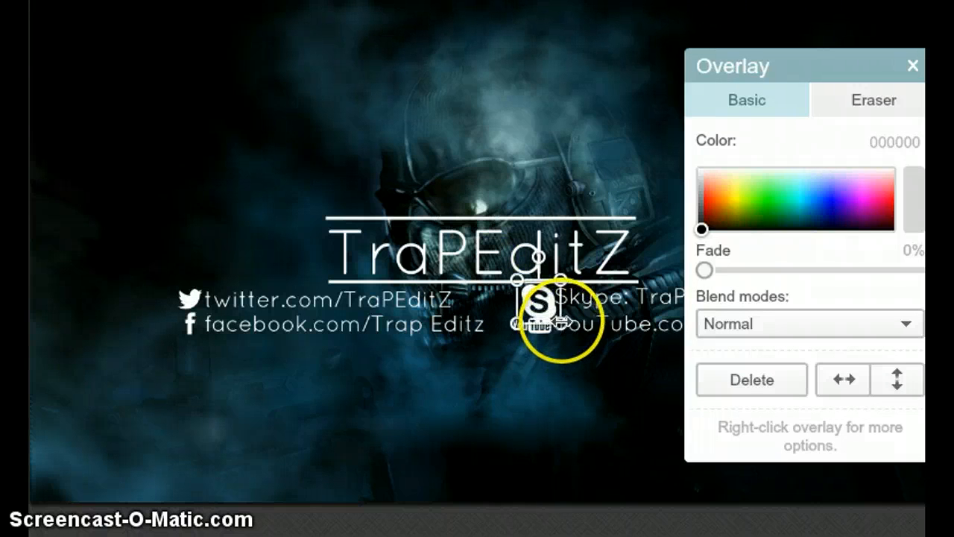
{"action": "left_click_drag", "start_coordinate": [566, 330], "coordinate": [542, 299]}
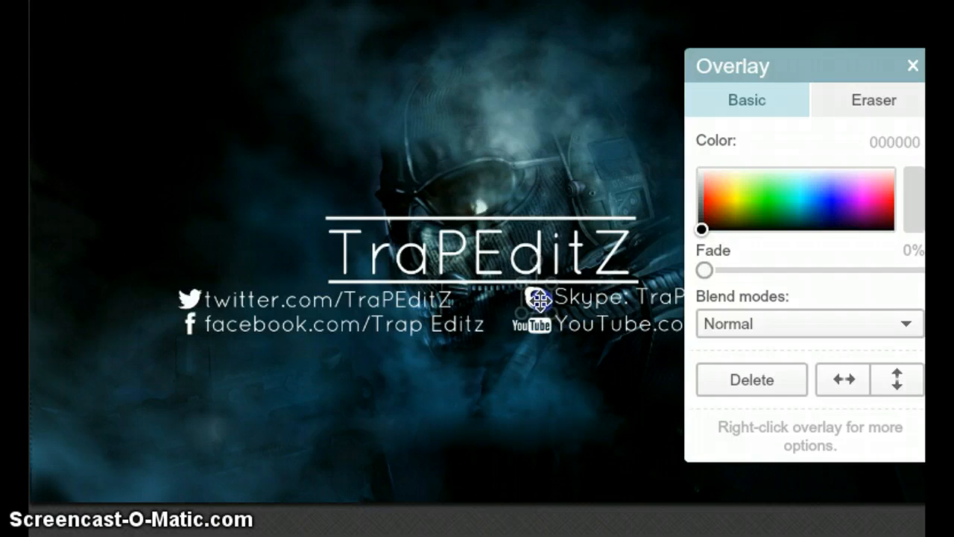
{"action": "left_click", "coordinate": [589, 414]}
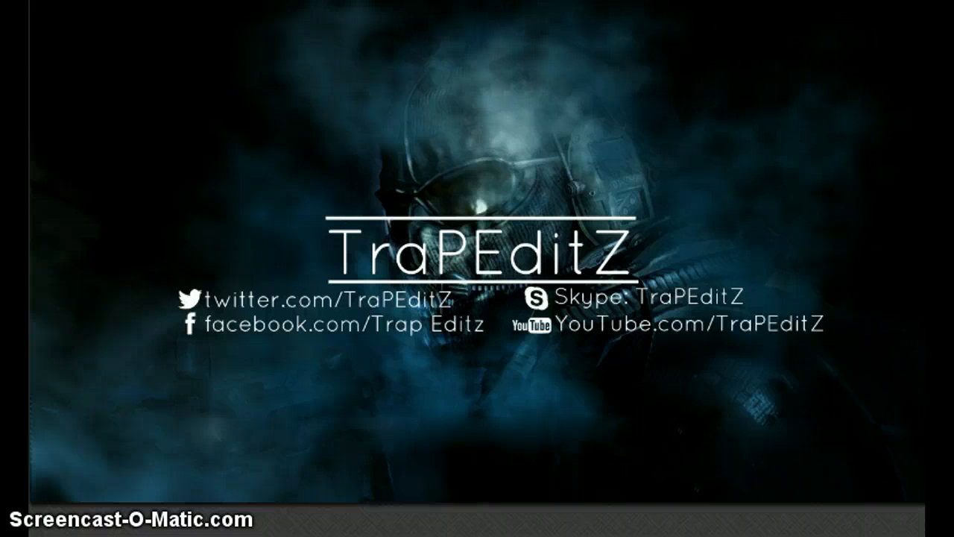
- Add a new text box over the title reading "Montges, edits and more"
{"action": "left_click", "coordinate": [6, 186]}
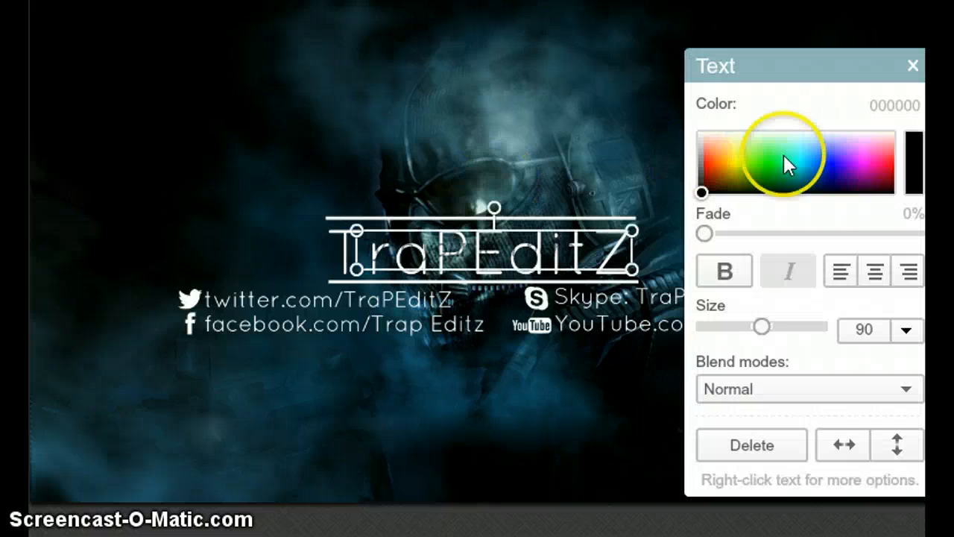
{"action": "left_click", "coordinate": [898, 331]}
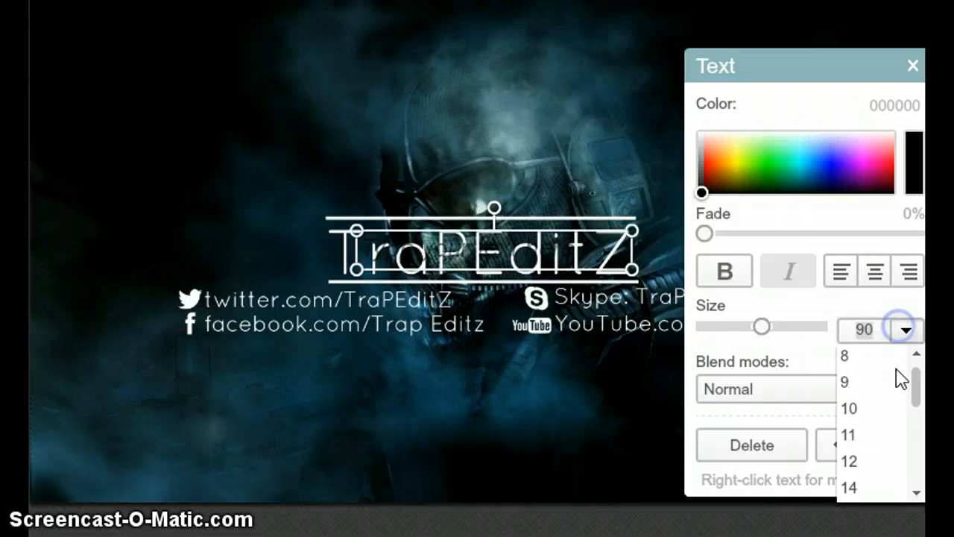
{"action": "left_click", "coordinate": [513, 253]}
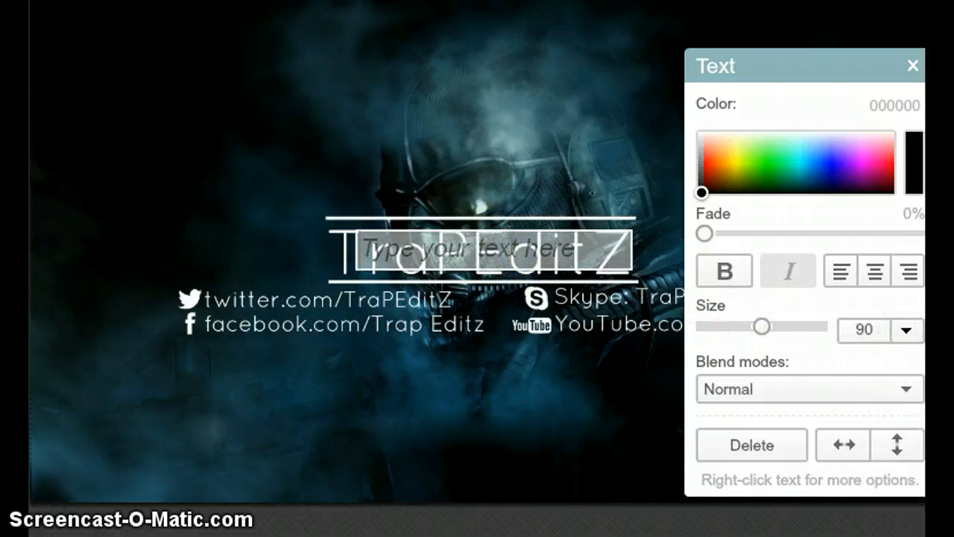
{"action": "type", "text": "Montges, edit"}
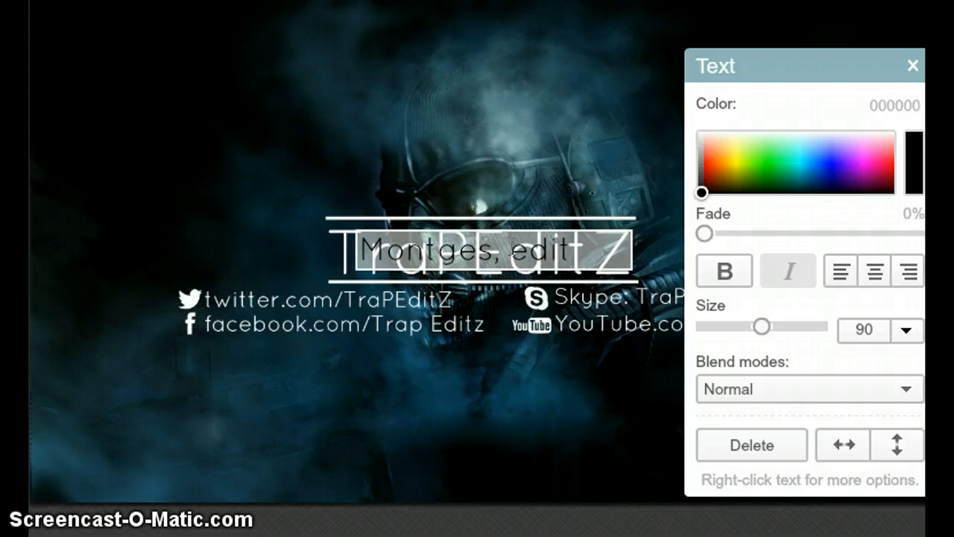
{"action": "type", "text": "nd more"}
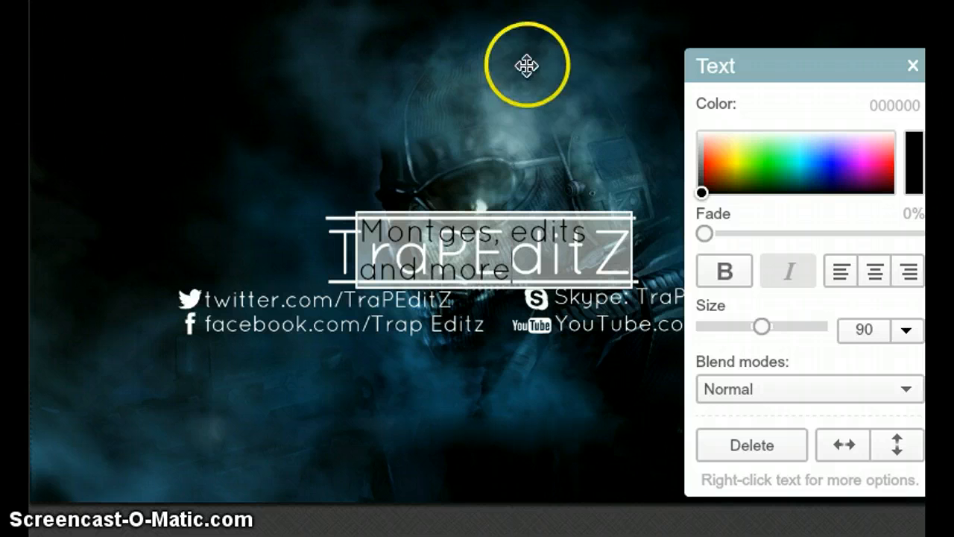
- Set the whole "Montges, edits and more" text to size 64, colour it white (ffffff), and centre-align it
{"action": "triple_click", "coordinate": [470, 242]}
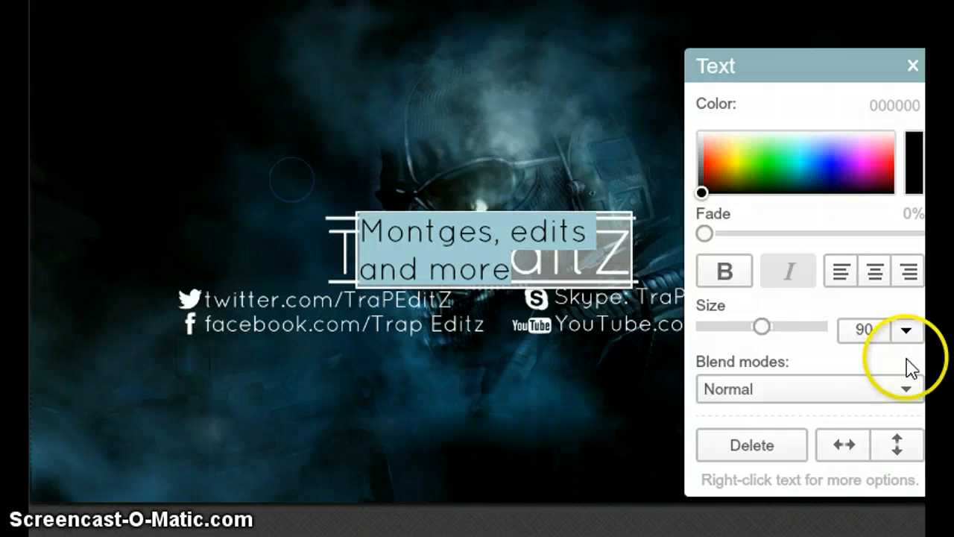
{"action": "left_click", "coordinate": [905, 332]}
{"action": "left_click_drag", "start_coordinate": [916, 399], "coordinate": [917, 466]}
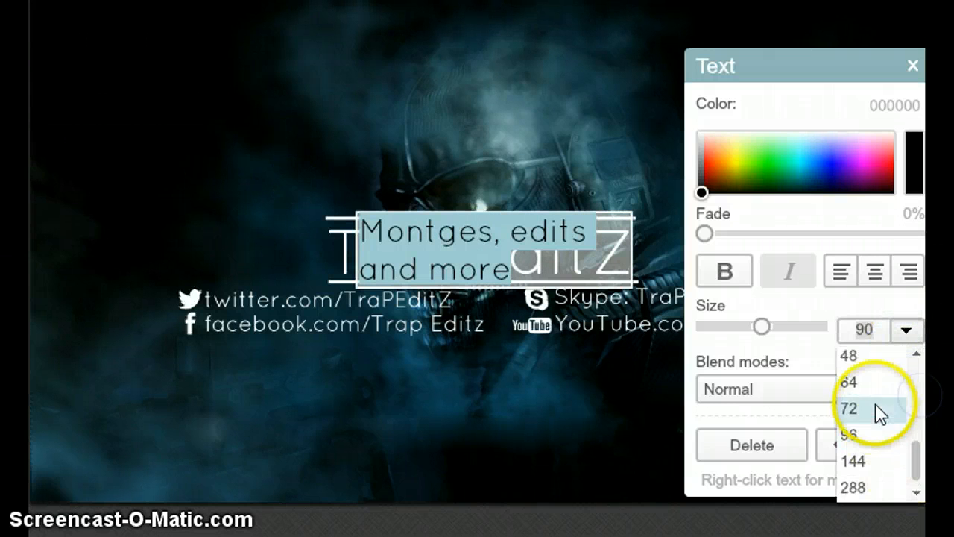
{"action": "left_click", "coordinate": [865, 388]}
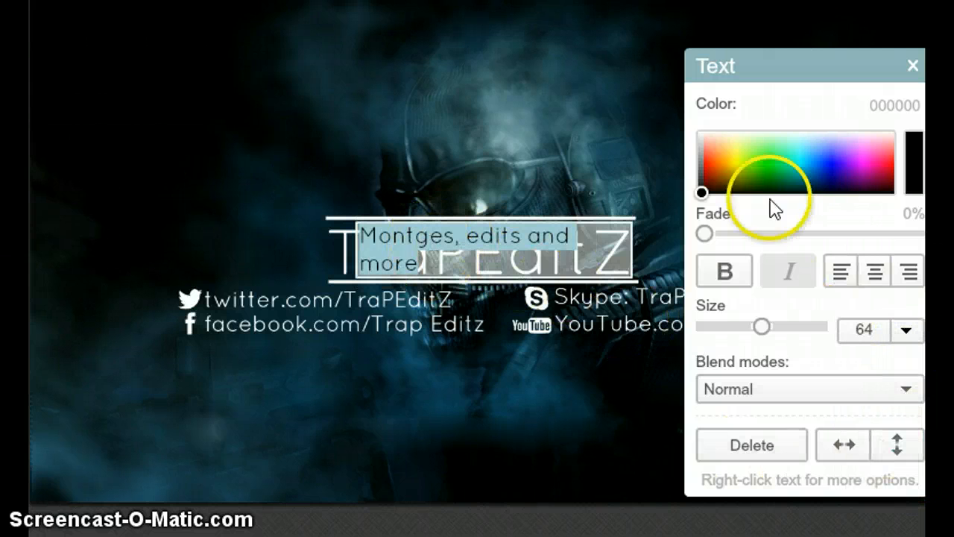
{"action": "left_click_drag", "start_coordinate": [701, 195], "coordinate": [648, 89]}
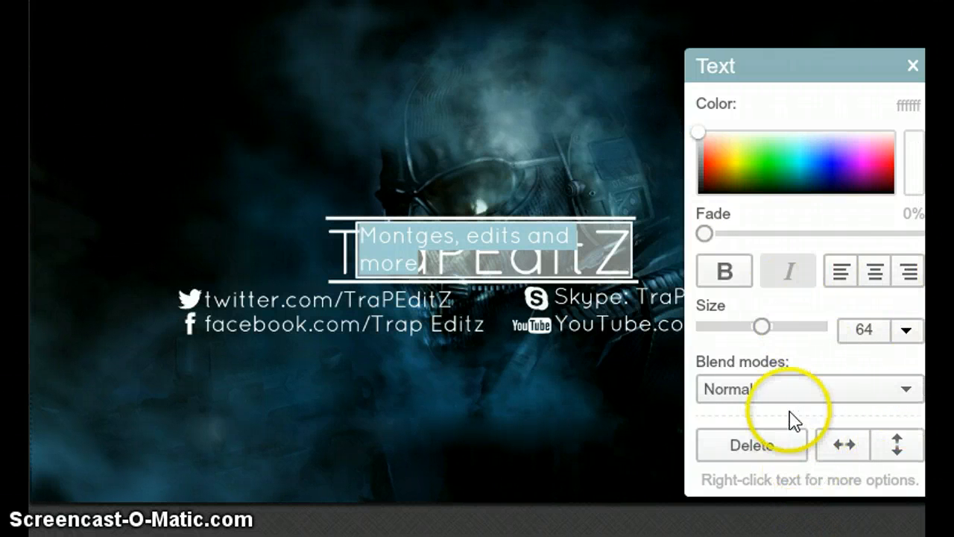
{"action": "left_click", "coordinate": [875, 272]}
{"action": "left_click", "coordinate": [650, 239]}
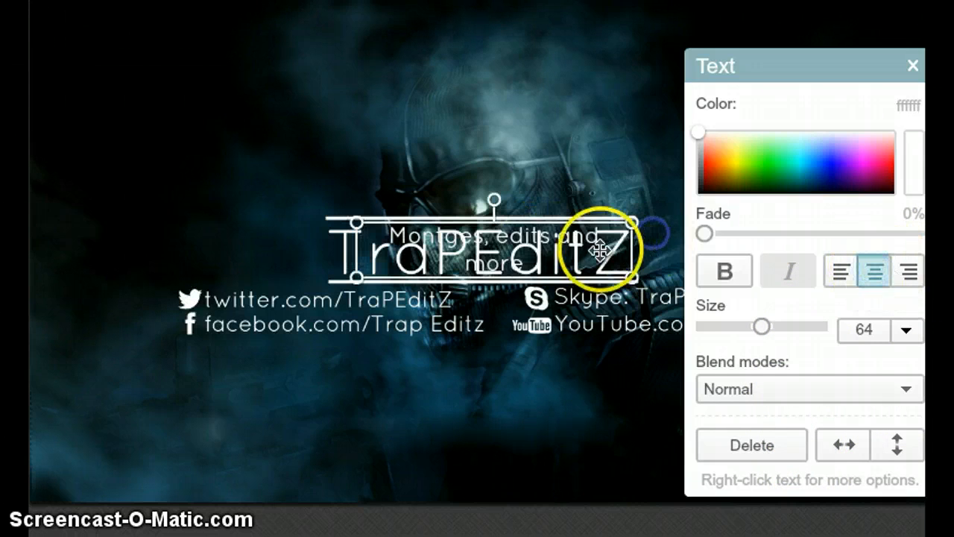
- Widen the "Montges, edits and more" box so it fits on one row and move it just above the title's upper line
{"action": "left_click_drag", "start_coordinate": [634, 250], "coordinate": [668, 243]}
{"action": "left_click_drag", "start_coordinate": [579, 234], "coordinate": [562, 221]}
{"action": "left_click", "coordinate": [598, 428]}
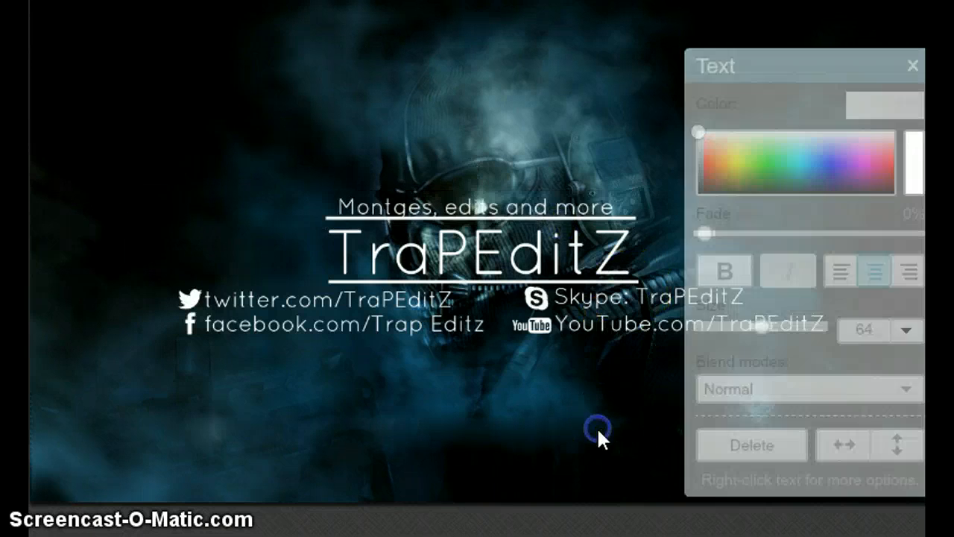